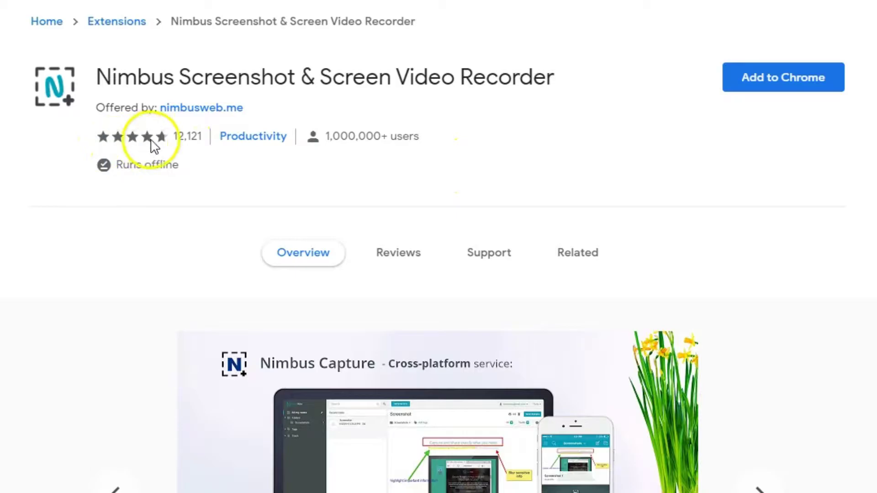
mouse_move(166, 142)
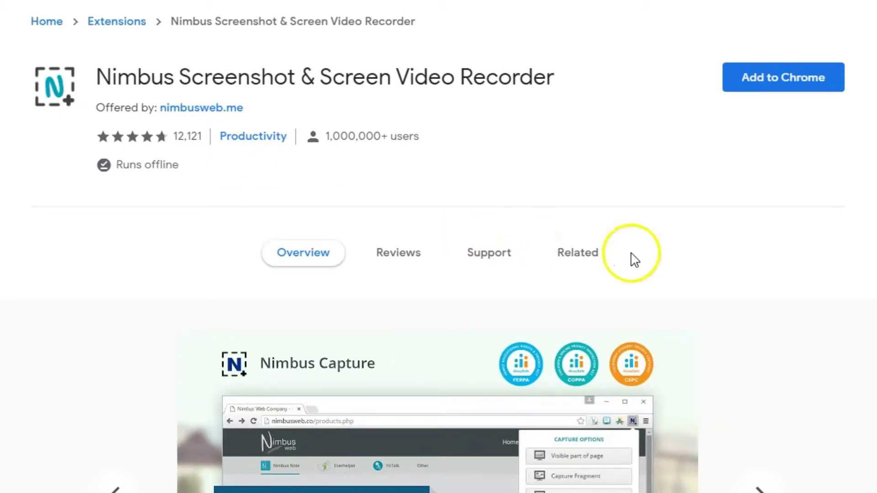
scroll(871, 256, "down", 3)
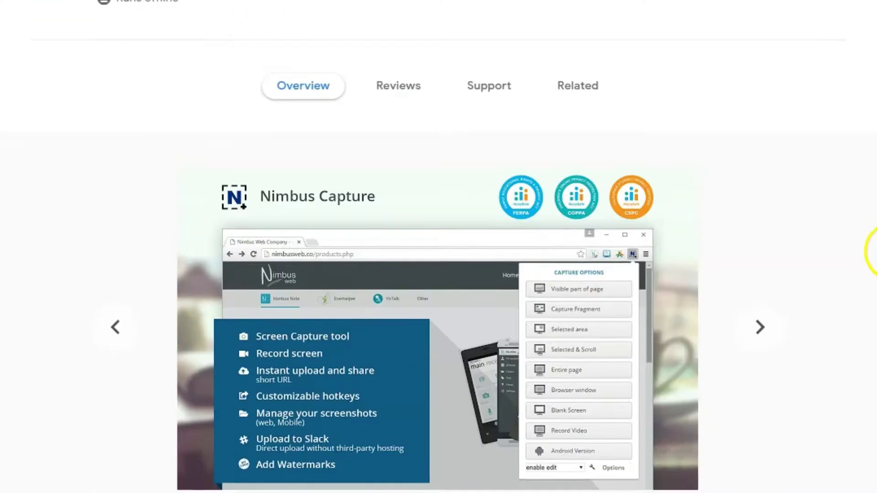
scroll(871, 251, "down", 7)
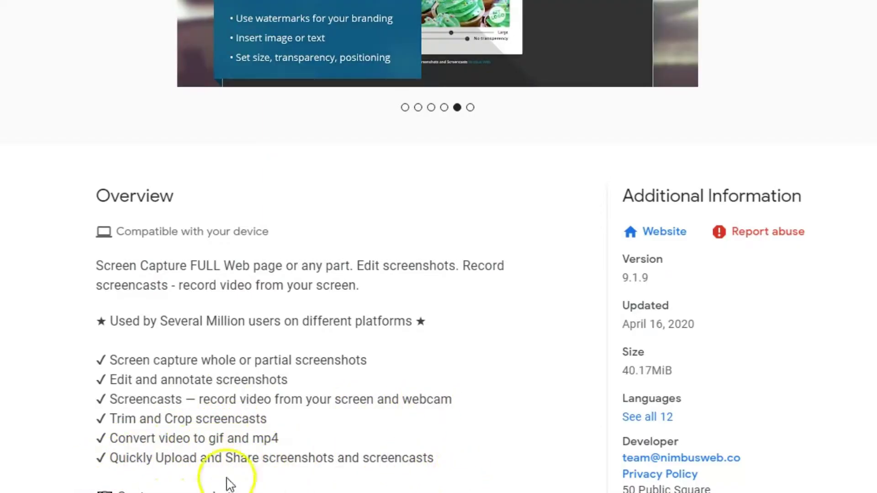
scroll(456, 480, "down", 5)
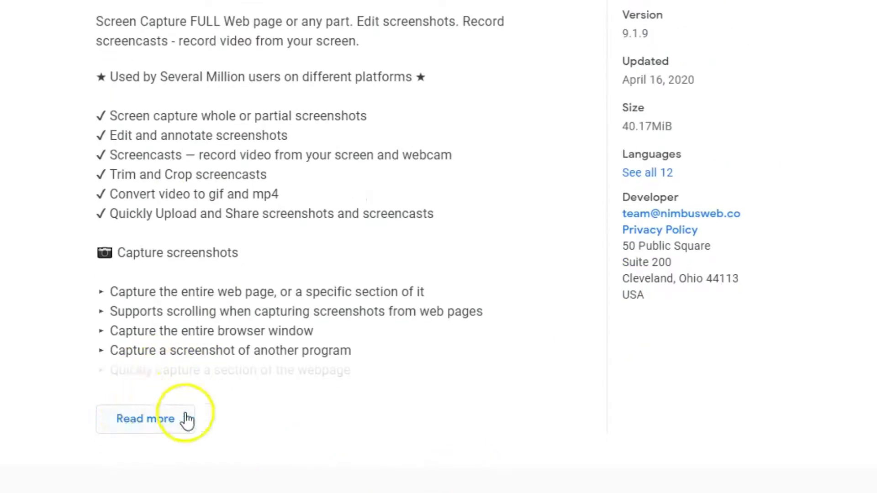
scroll(815, 292, "up", 3)
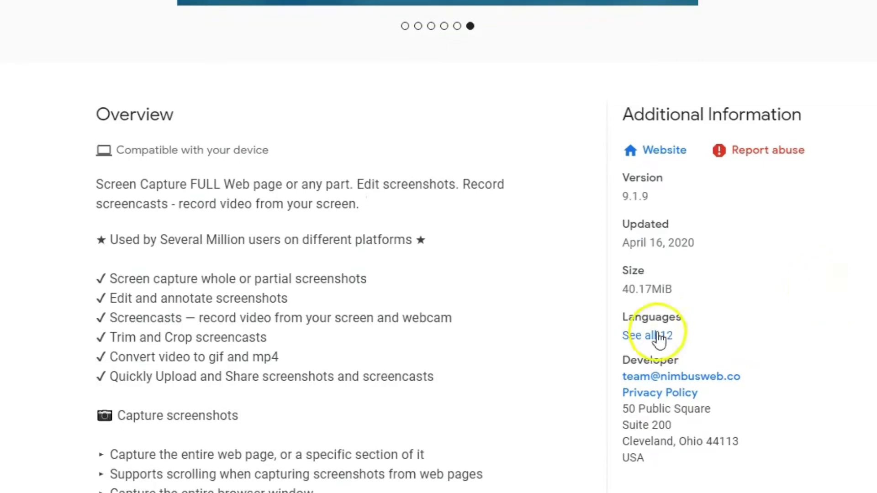
scroll(826, 305, "up", 3)
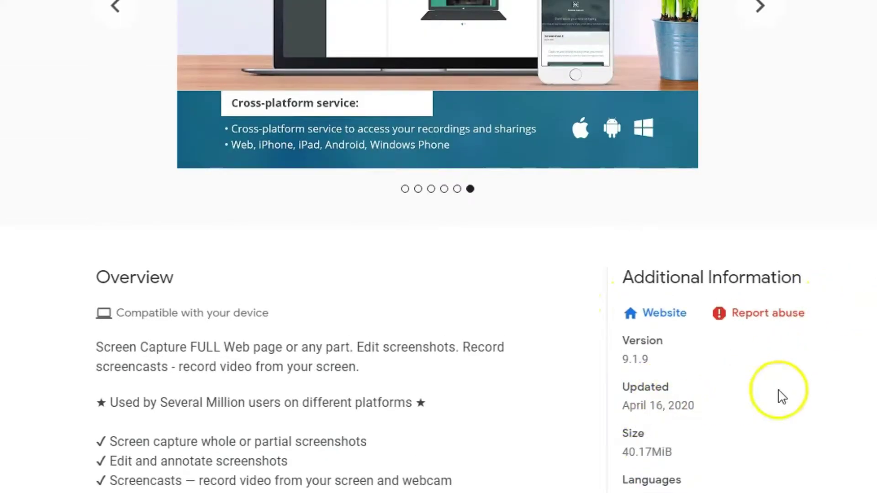
scroll(782, 397, "up", 9)
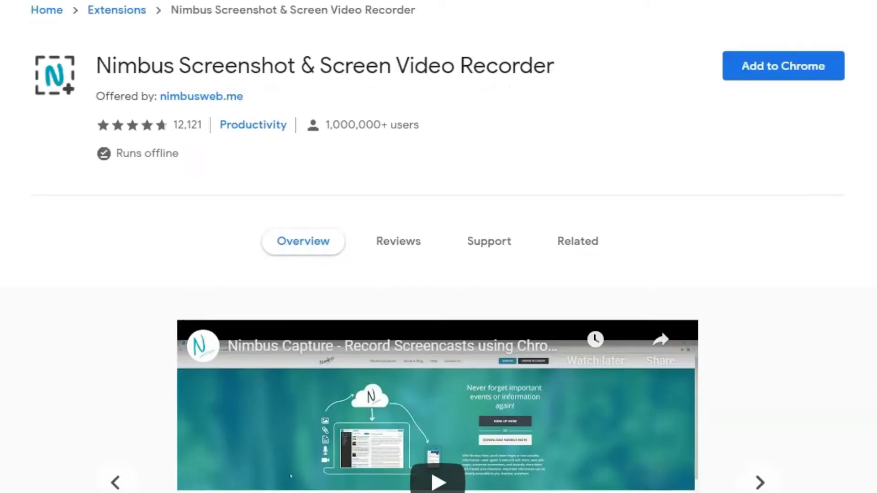
scroll(437, 249, "up", 1)
scroll(439, 247, "down", 3)
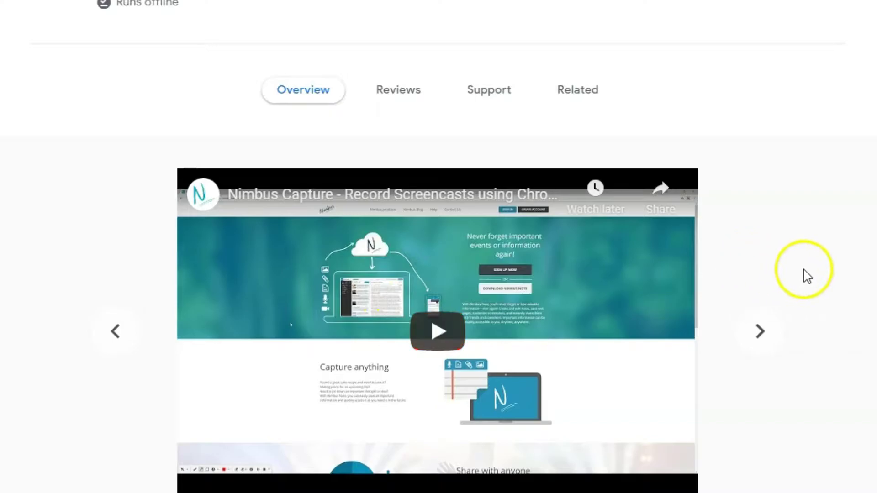
scroll(807, 277, "up", 4)
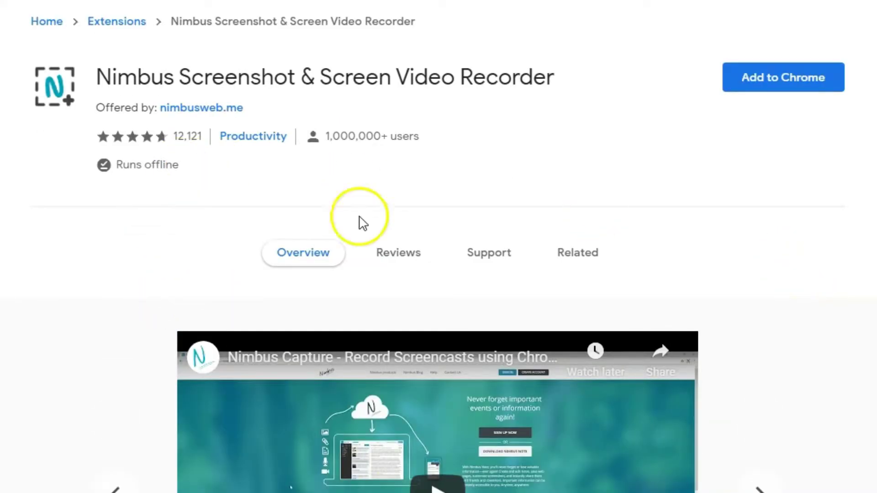
Step: Add the Nimbus Screenshot & Screen Video Recorder extension to Chrome, accepting its permissions
left_click(824, 85)
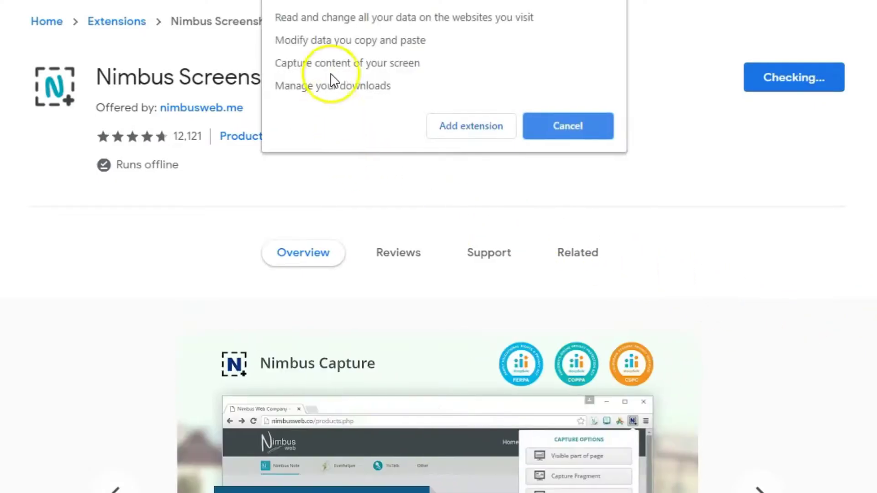
left_click(447, 124)
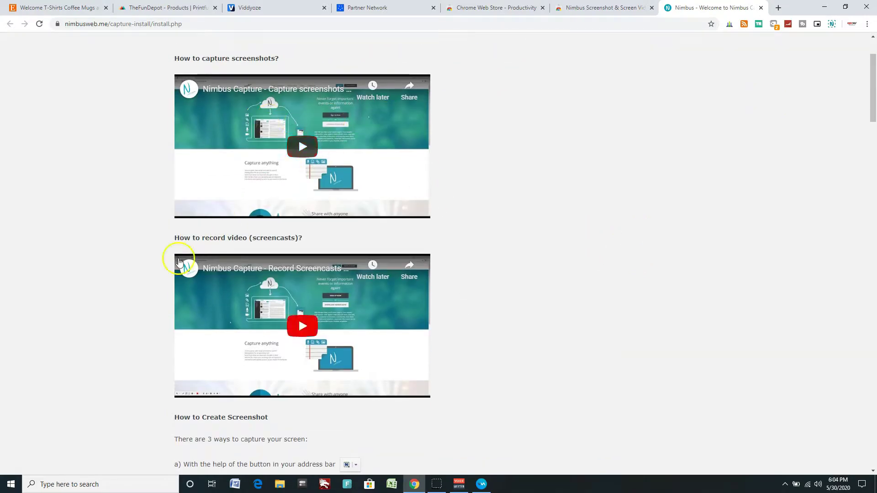
Step: Scroll the welcome page, then open the Nimbus Capture popup listing Visible part of page through Record Video
scroll(451, 240, "down", 2)
scroll(450, 240, "down", 15)
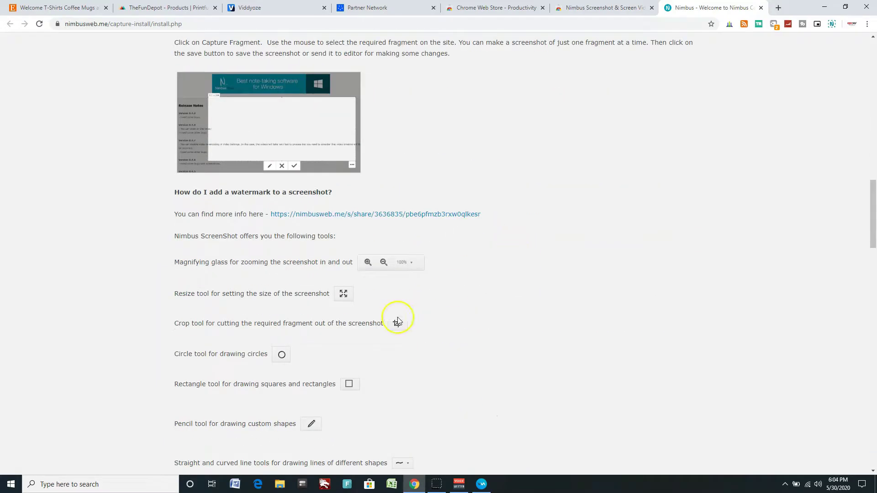
scroll(487, 262, "up", 7)
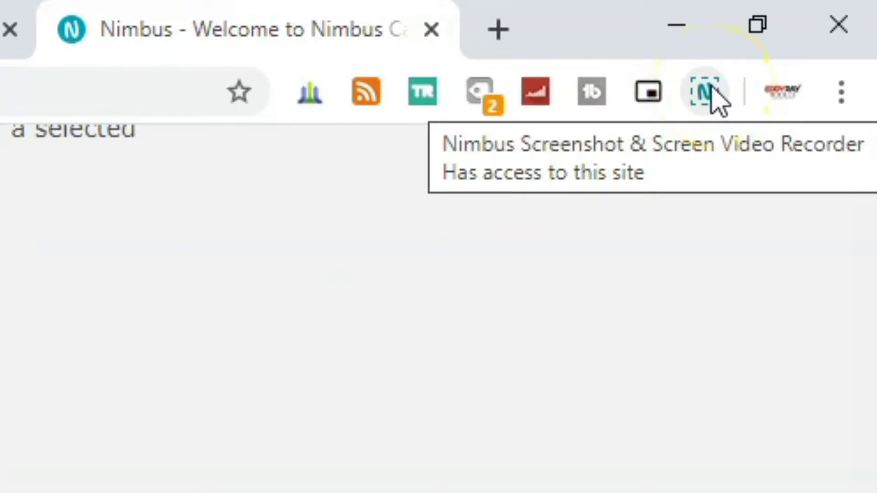
left_click(711, 92)
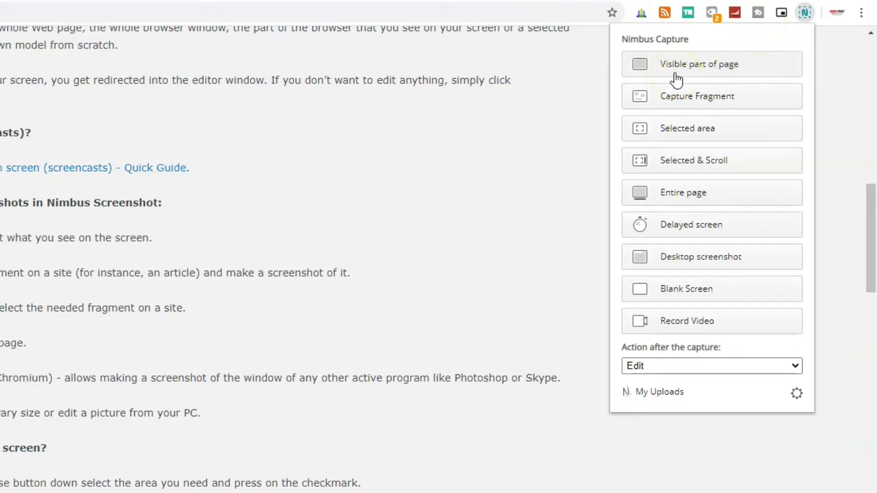
left_click(663, 107)
left_click(656, 132)
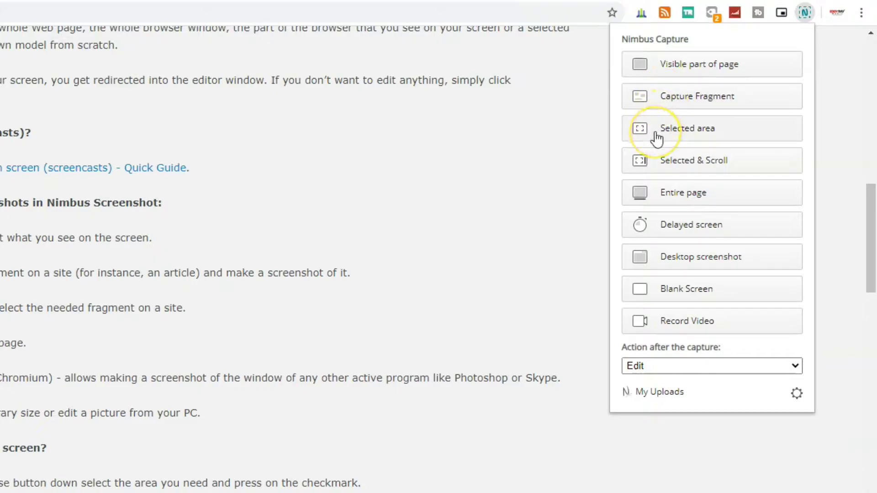
left_click(656, 163)
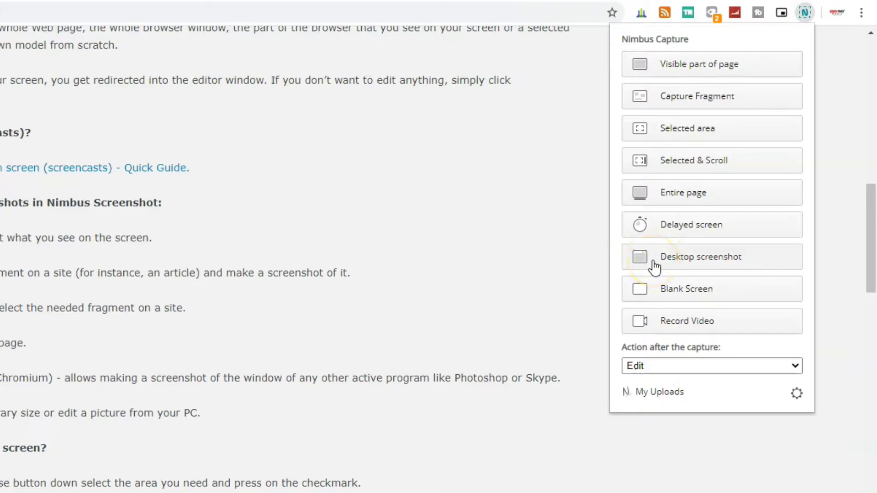
Step: Switch the popup's after-capture action from Edit to Send to Google, then to Download
left_click(656, 324)
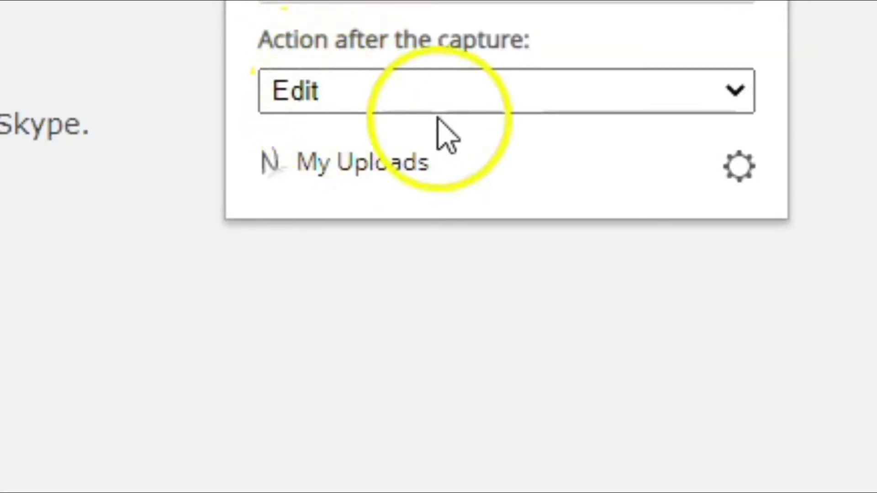
left_click(736, 99)
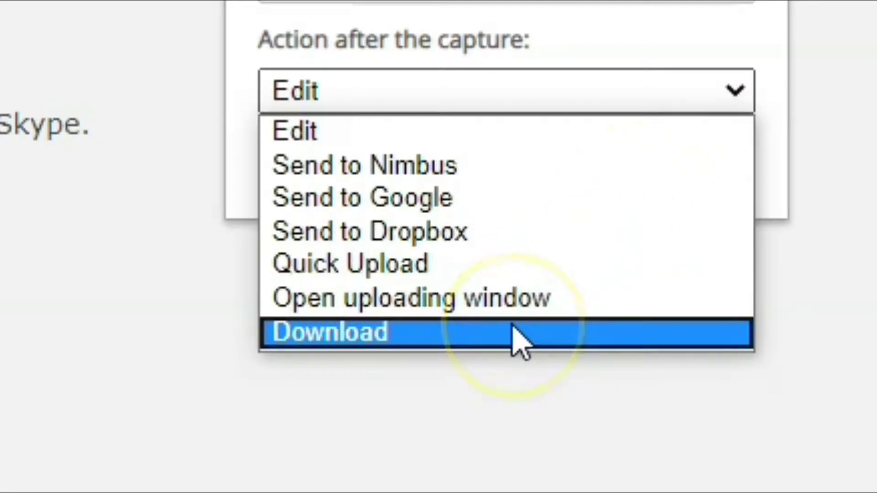
left_click(458, 204)
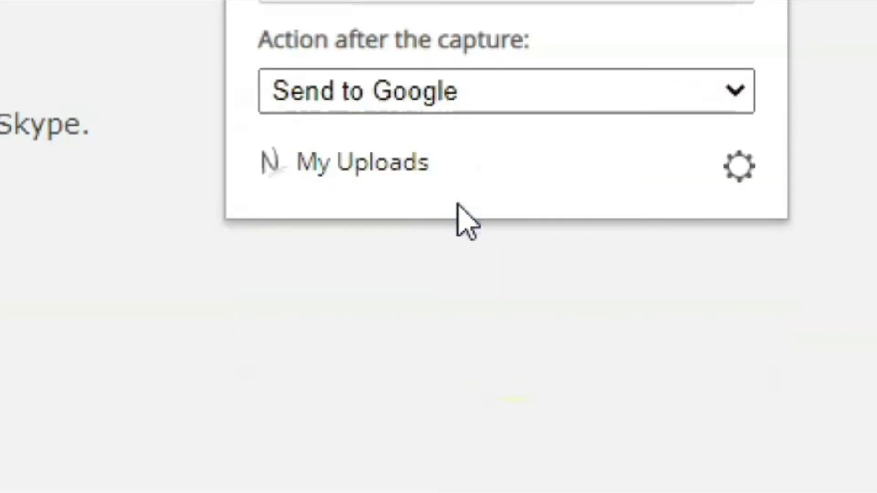
left_click(727, 96)
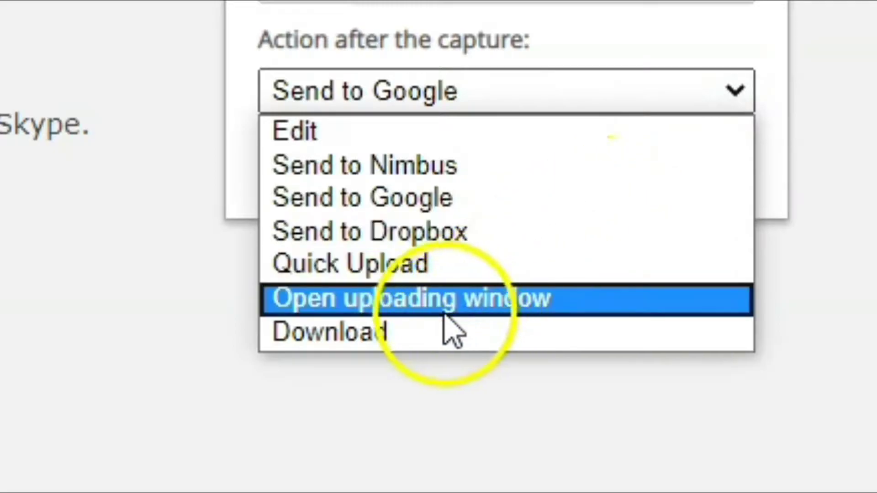
left_click(422, 335)
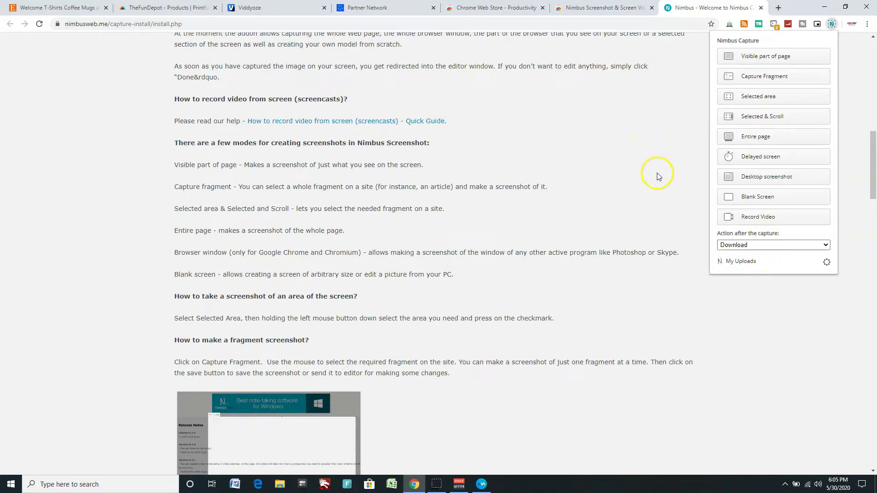
Step: Take a Desktop screenshot, sharing 'Your Entire Screen' in the Share your screen dialog
left_click(738, 178)
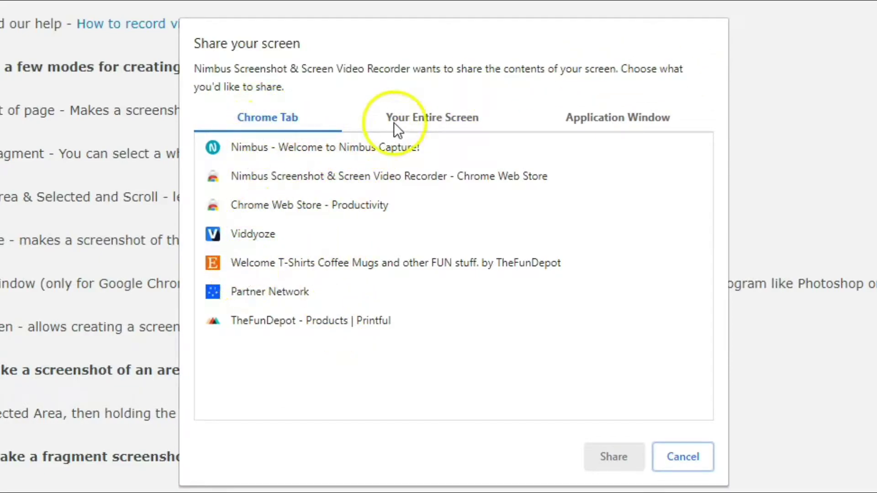
left_click(432, 117)
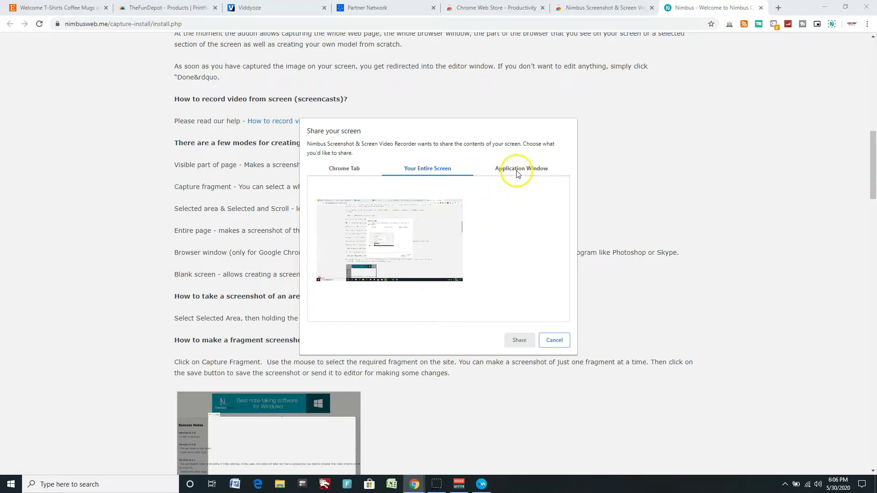
left_click(513, 170)
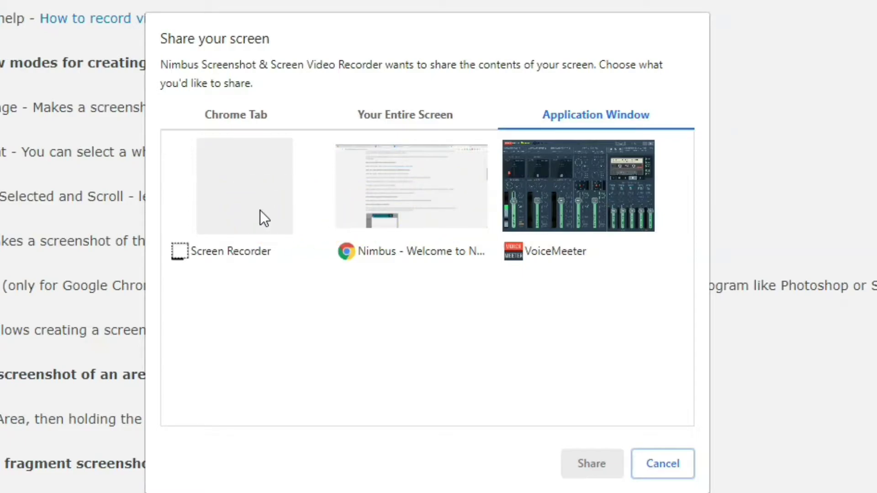
left_click(406, 119)
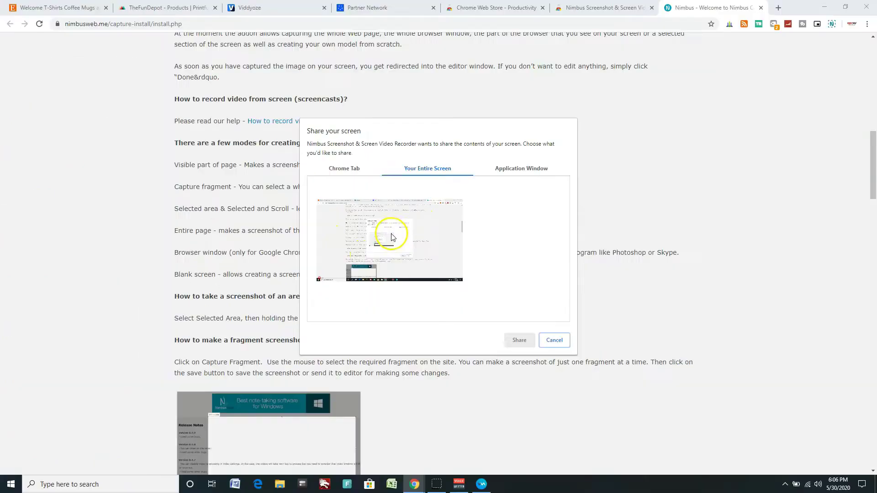
left_click(330, 250)
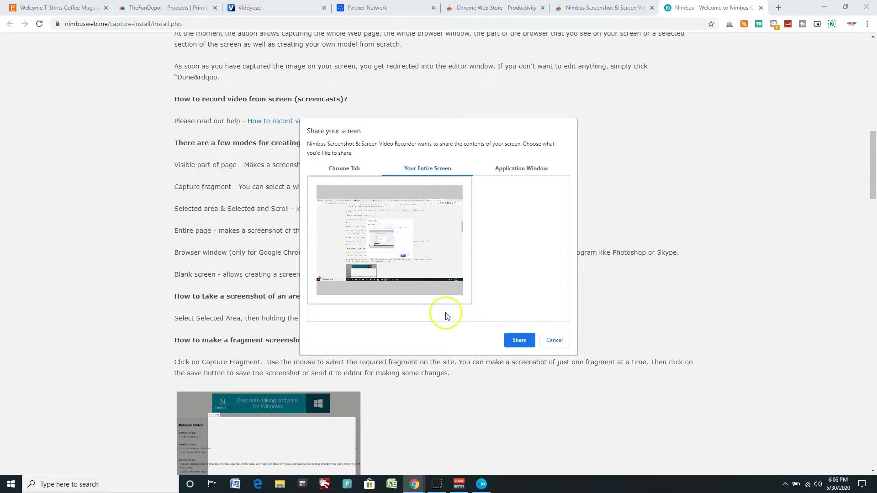
left_click(520, 340)
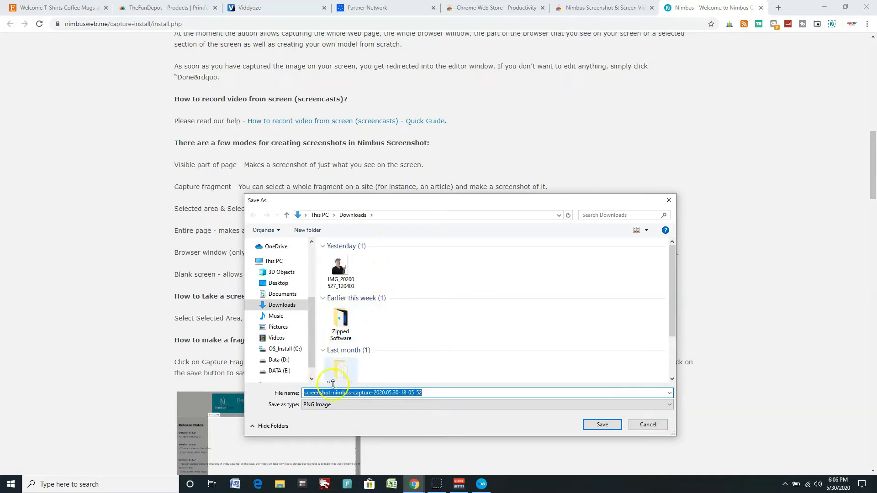
Step: Save the capture as screenshot-nimbus-capture-2020.05.30-18_05_52.png in Downloads
left_click(594, 425)
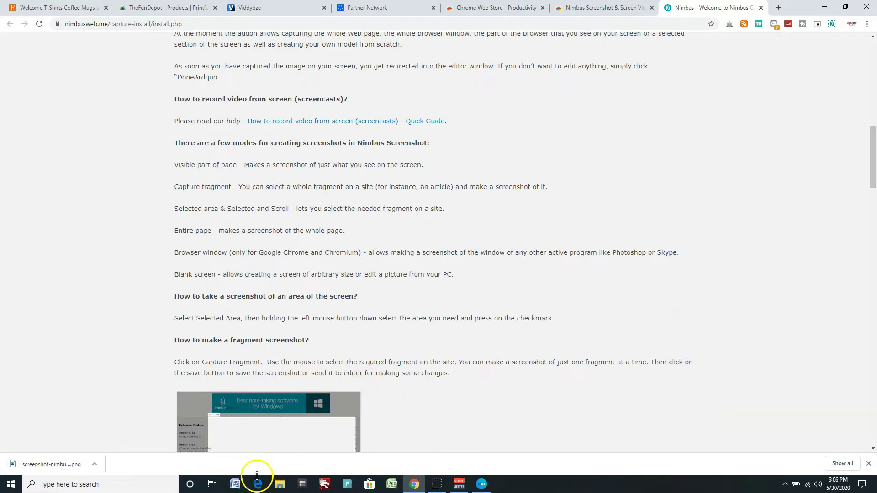
Step: Open the downloaded screenshot from its folder in Photos, view it maximized, then close it
left_click(98, 465)
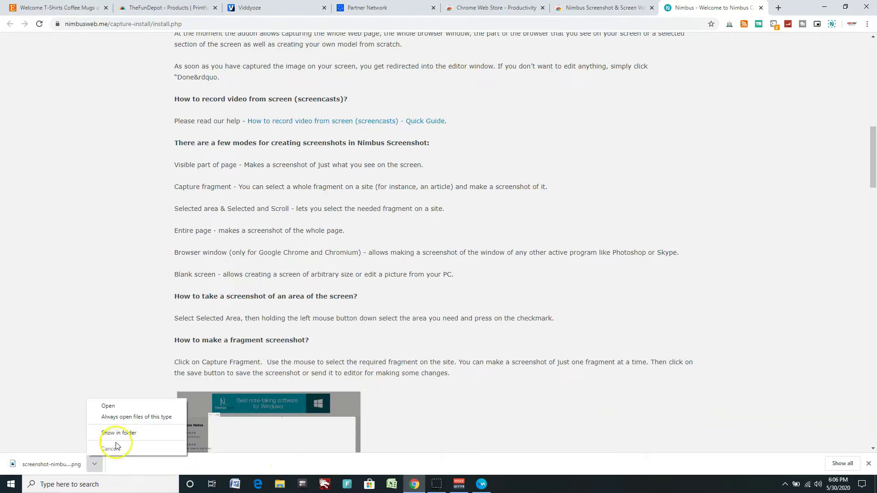
left_click(126, 433)
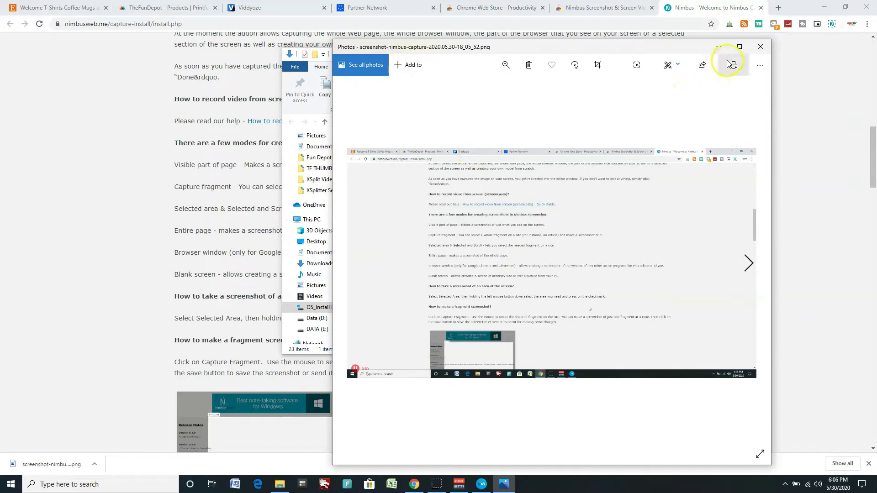
left_click(740, 47)
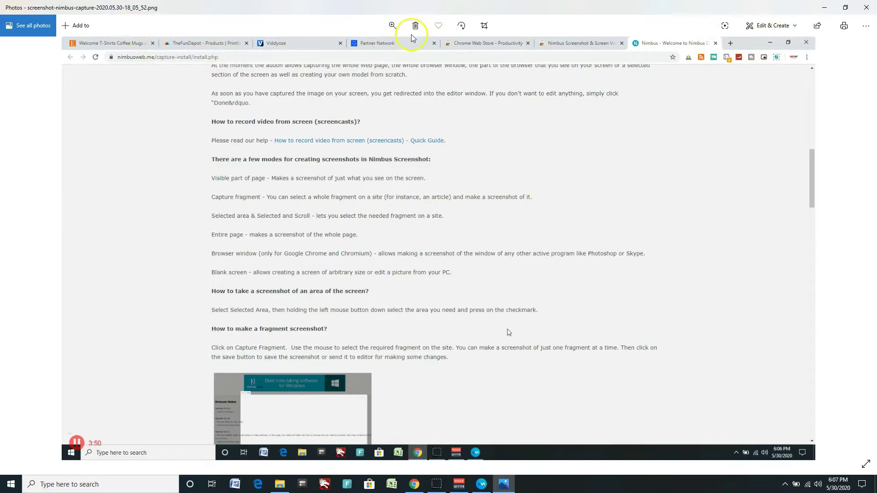
left_click(866, 7)
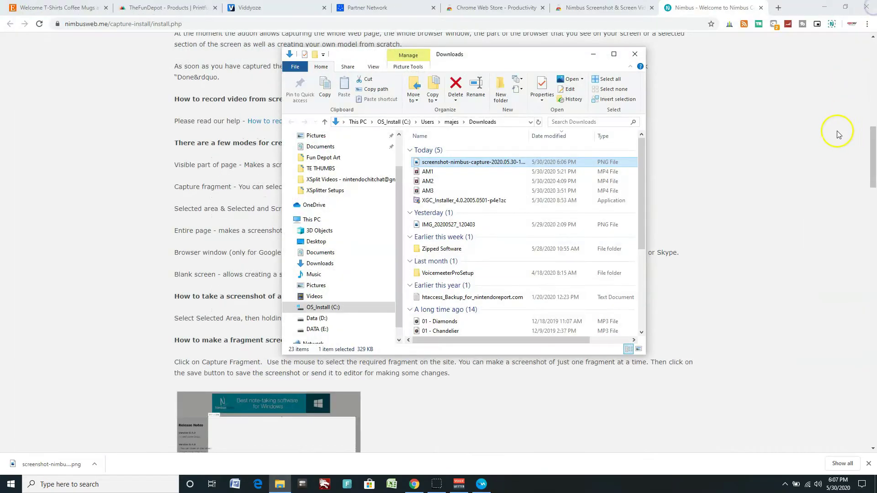
Step: Delete the screenshot PNG from the Downloads folder, confirming with Yes
left_click(515, 162)
key("Delete")
left_click(416, 161)
key("Delete")
left_click(459, 269)
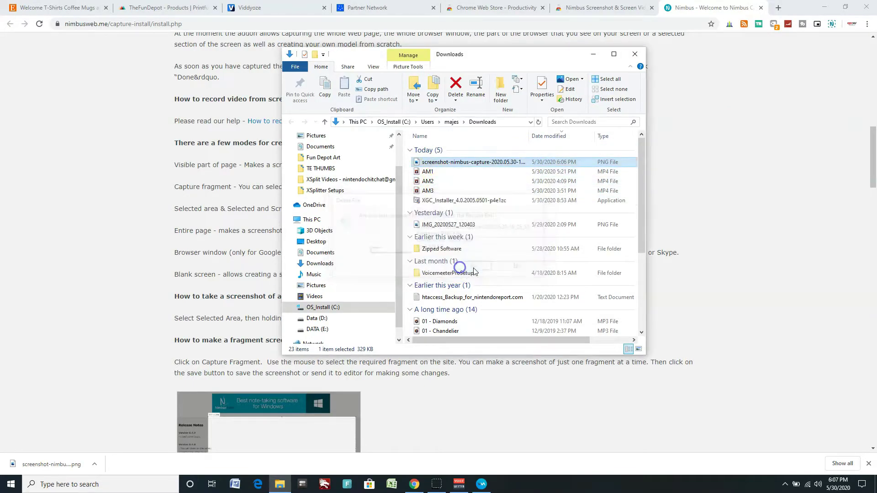
Step: Take a Delayed screen capture of the welcome page and cancel the Save As prompt
left_click(792, 169)
scroll(797, 183, "up", 5)
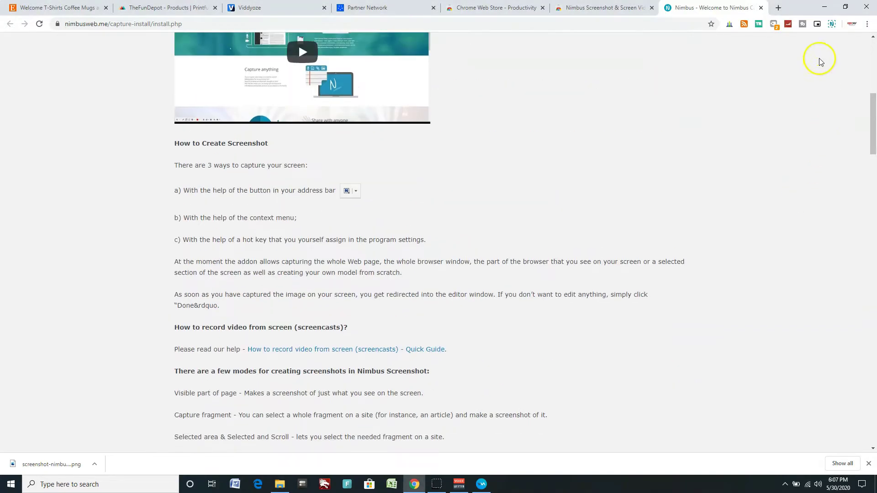
left_click(832, 24)
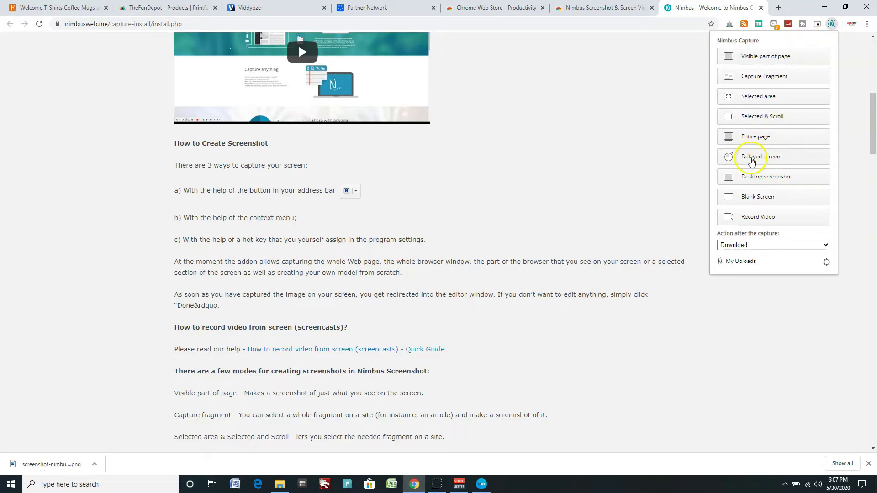
left_click(751, 160)
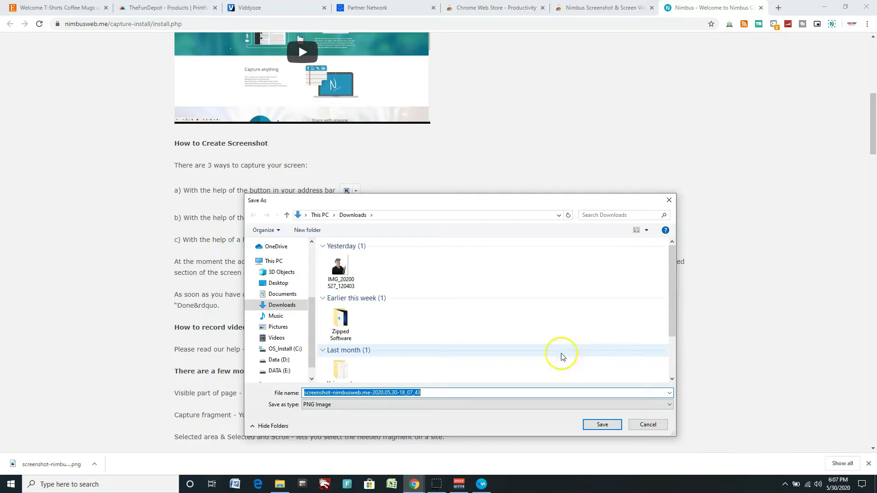
left_click(646, 426)
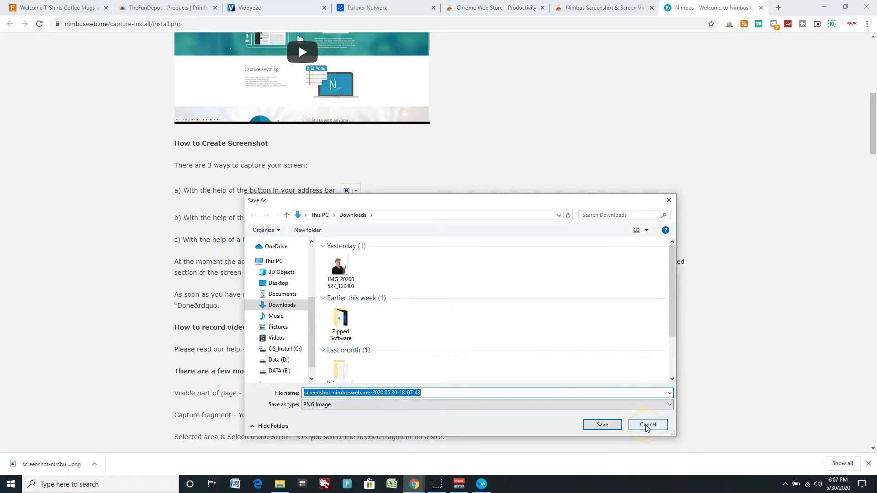
left_click(652, 424)
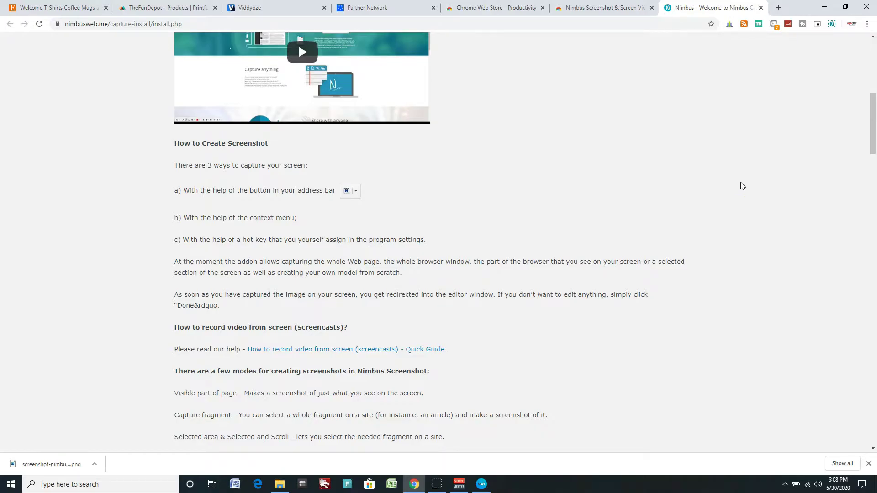
Step: Capture the Entire page of the welcome page and save it as a PNG
left_click(832, 23)
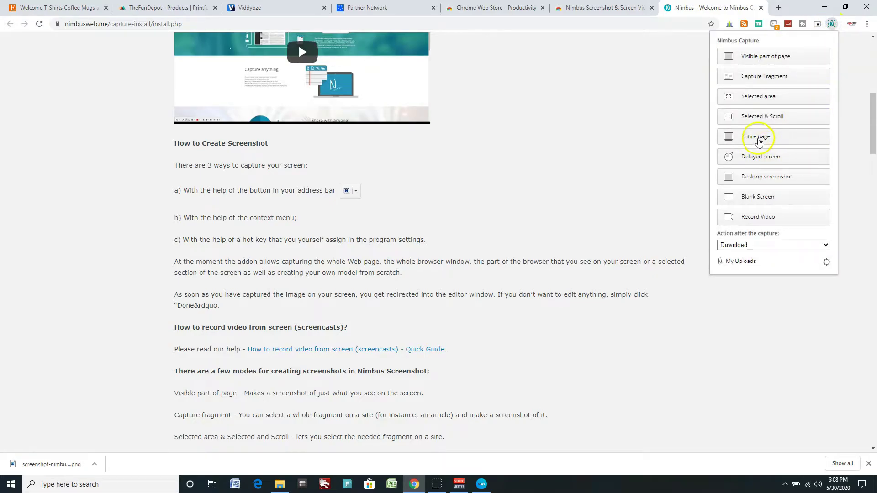
left_click(757, 137)
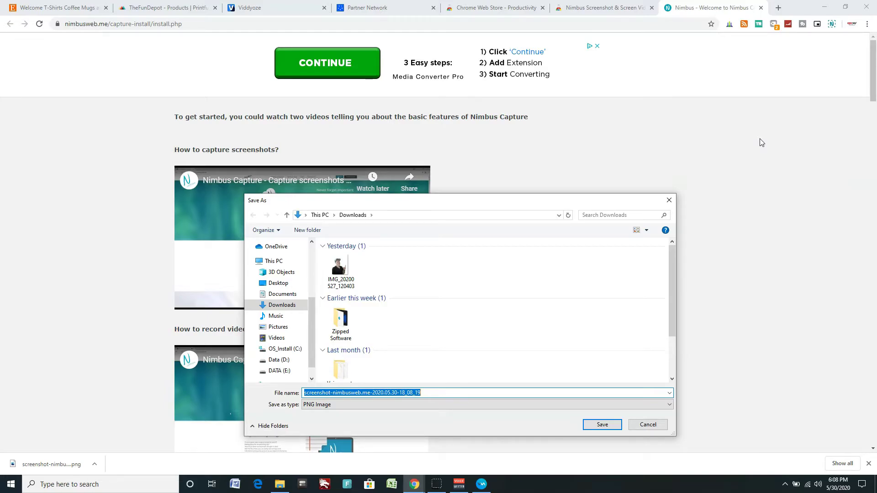
left_click(603, 424)
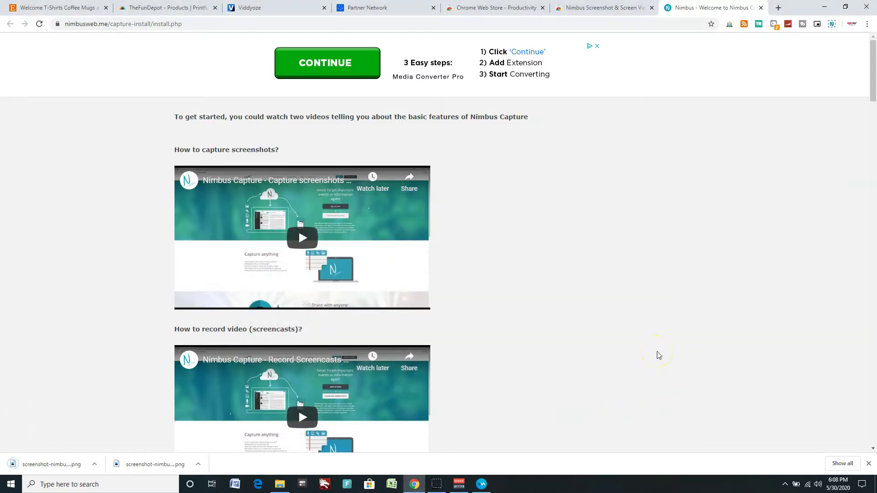
Step: Open screenshot-nimbusweb.me-2020.05.30-18_08_19.png from Downloads in Photos
left_click(871, 70)
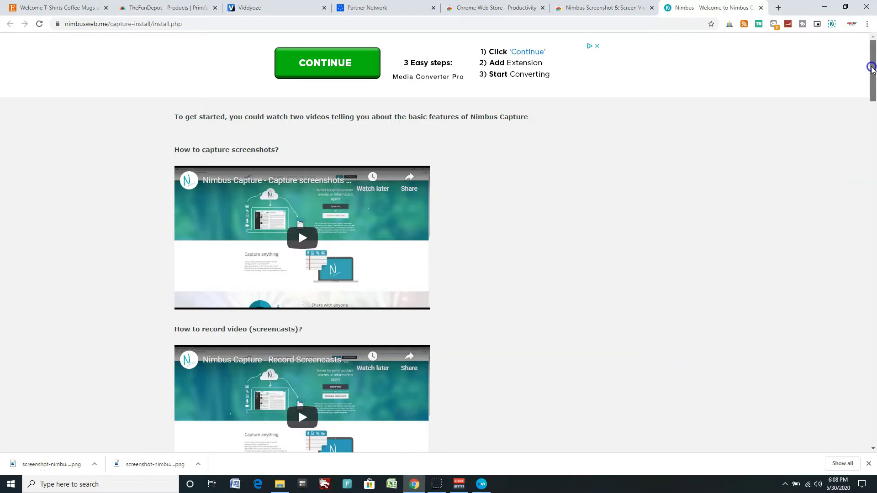
left_click_drag(872, 68, 844, 55)
left_click(280, 485)
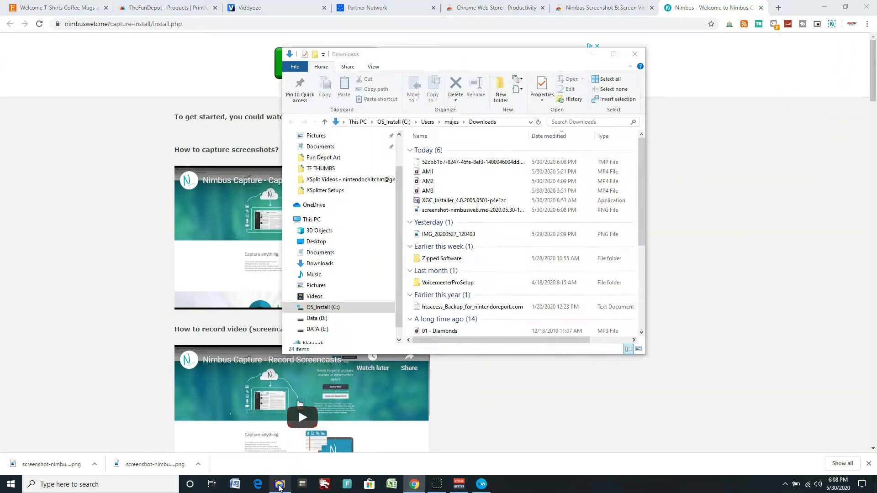
left_click(463, 164)
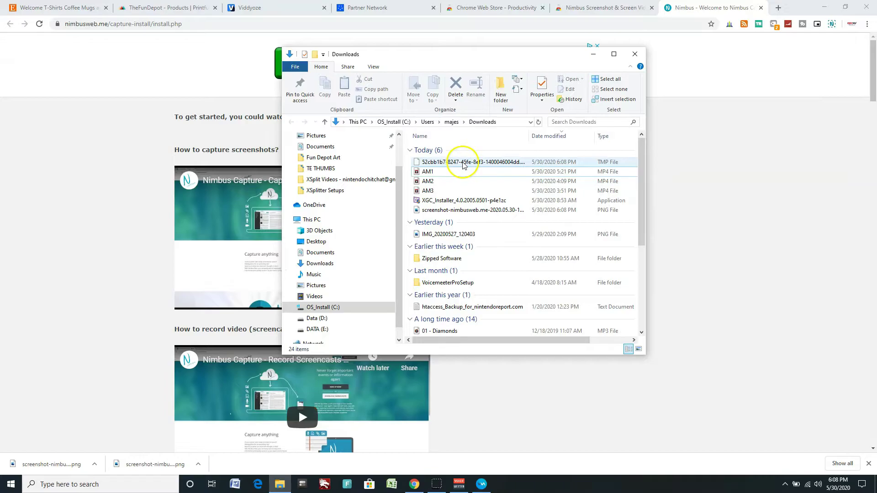
double_click(450, 211)
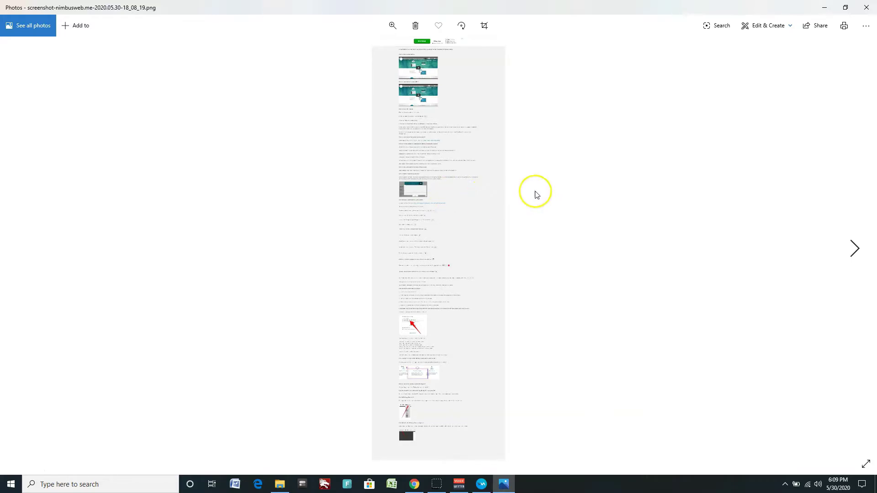
Step: Pan through the full-page capture in Photos, from How to Create Screenshot to the local image FAQ
scroll(453, 176, "up", 3)
scroll(454, 181, "up", 3)
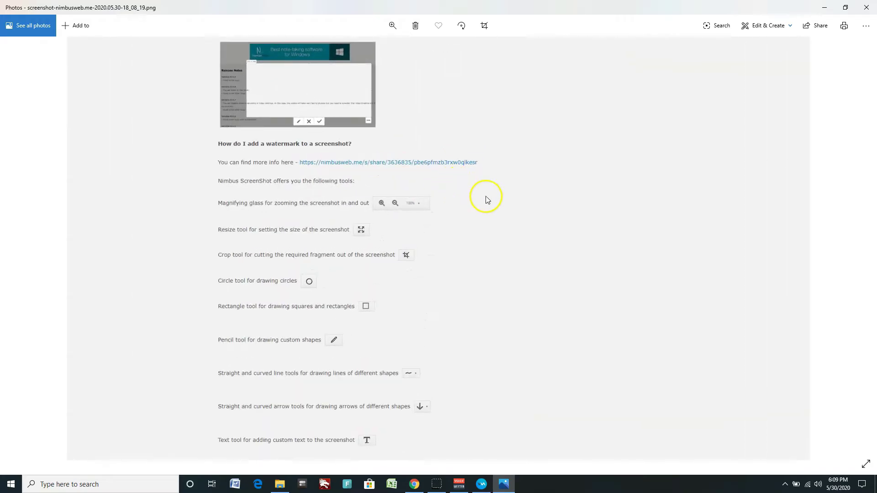
scroll(639, 157, "up", 10)
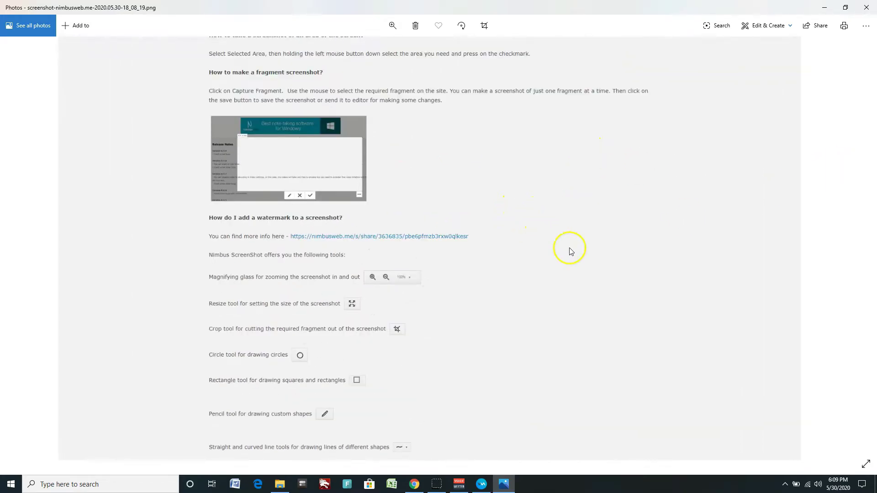
scroll(513, 300, "up", 10)
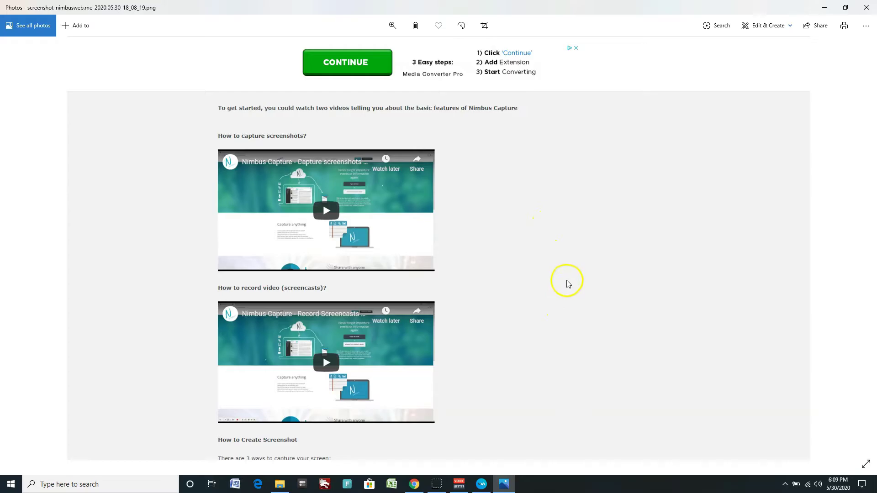
left_click_drag(536, 320, 548, 168)
left_click_drag(575, 330, 580, 180)
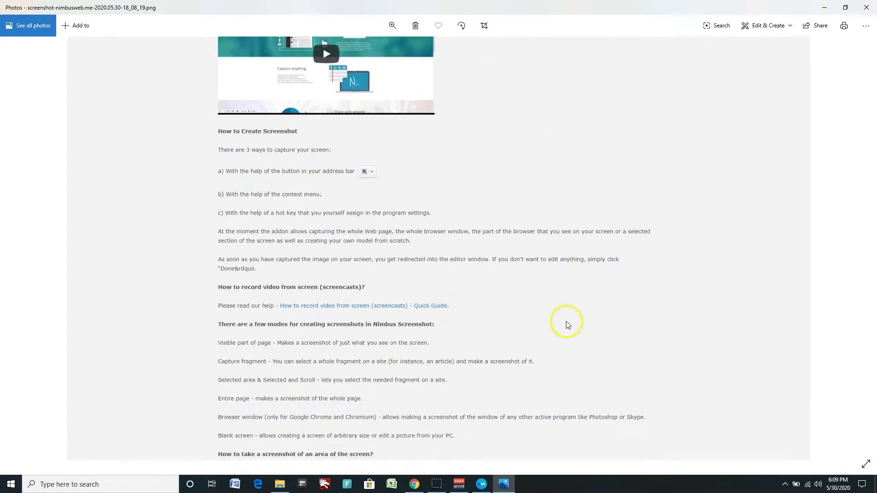
left_click_drag(558, 303, 552, 198)
left_click_drag(556, 348, 549, 164)
left_click_drag(529, 353, 538, 192)
left_click_drag(521, 356, 509, 204)
left_click_drag(516, 340, 513, 126)
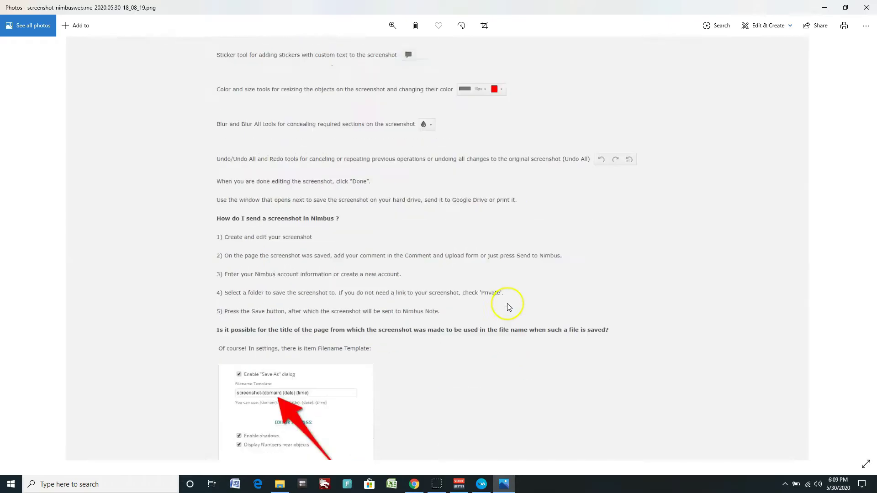
left_click_drag(509, 305, 497, 176)
left_click_drag(509, 352, 512, 263)
left_click_drag(481, 374, 480, 221)
scroll(493, 224, "up", 10)
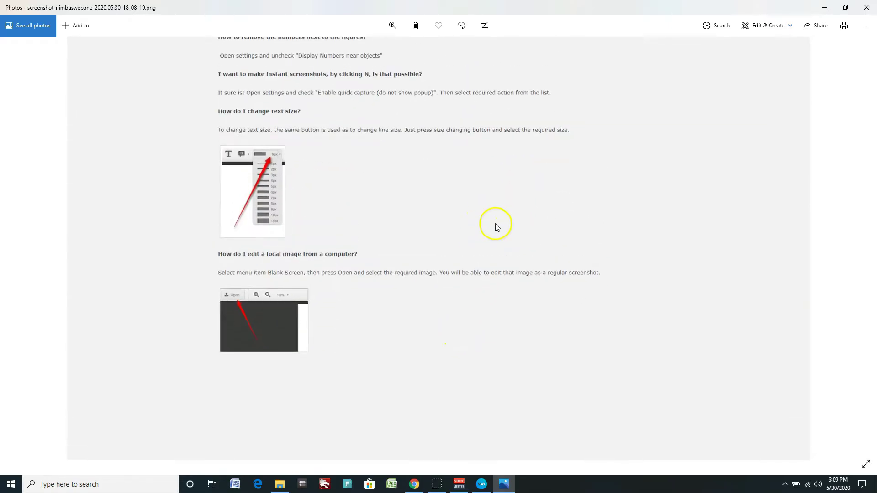
scroll(466, 340, "up", 15)
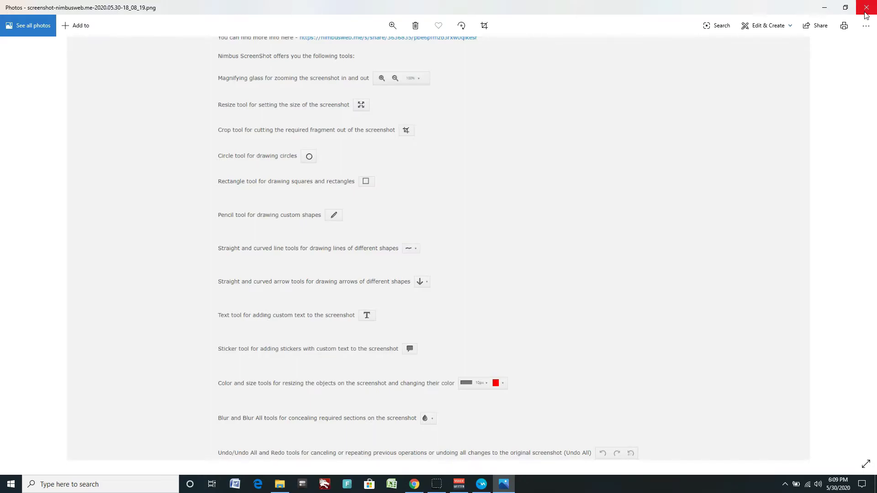
Step: Close Photos and capture a 922×517 selected area of the Nimbus welcome page
left_click(866, 8)
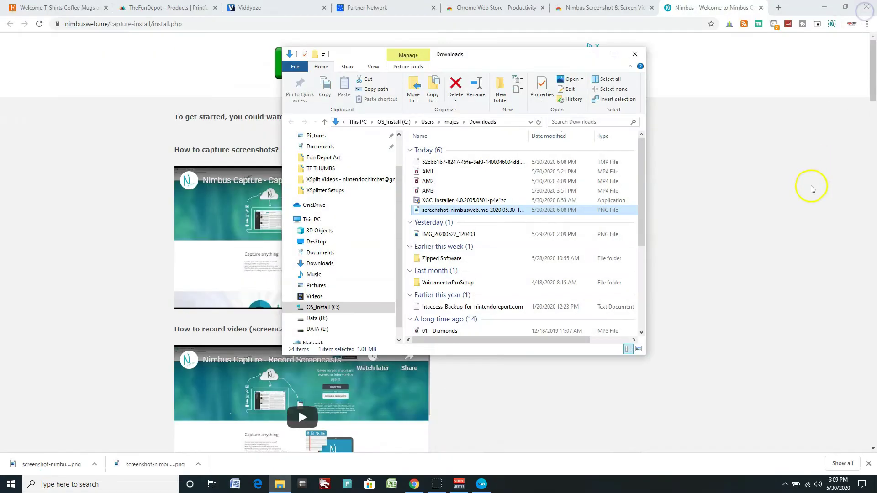
left_click(731, 188)
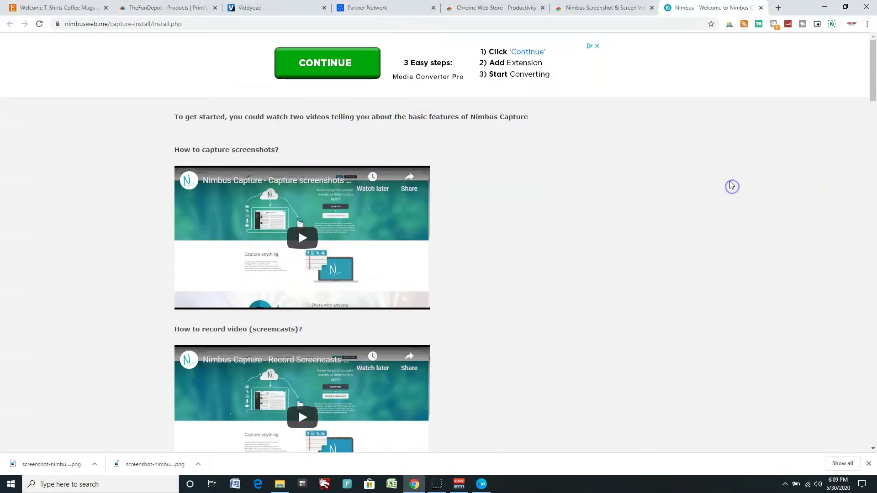
left_click(832, 25)
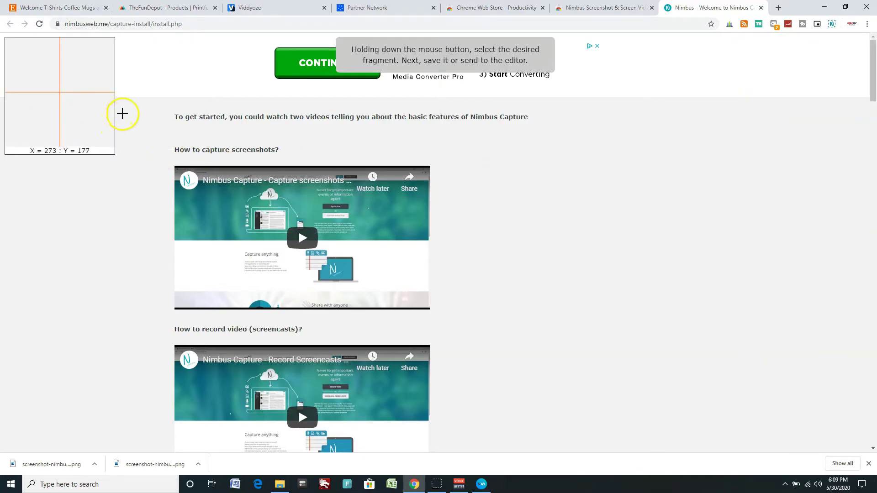
left_click_drag(136, 110, 559, 346)
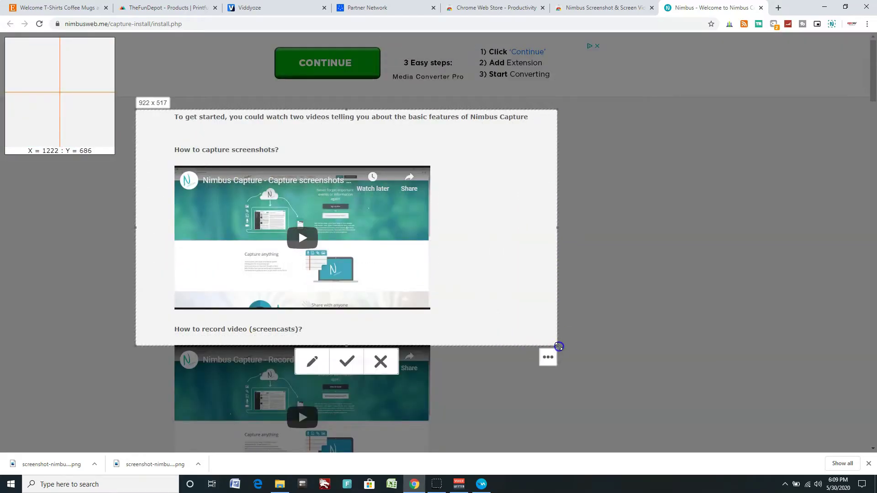
left_click(355, 365)
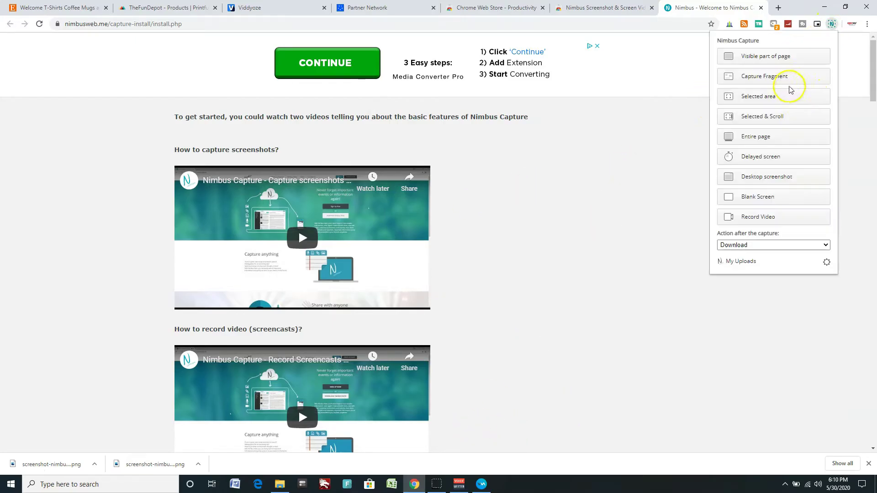
Step: Capture the outlined welcome-page block as a fragment, then check and close its share destinations list
left_click(779, 79)
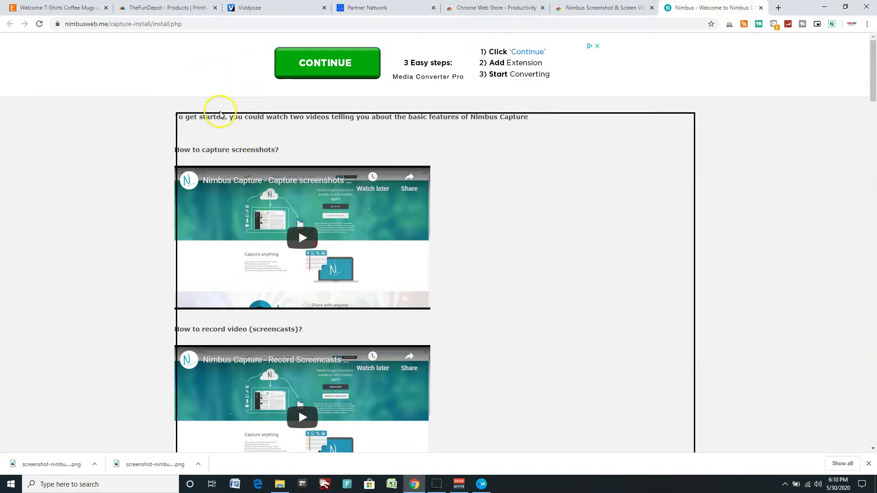
scroll(254, 292, "down", 4)
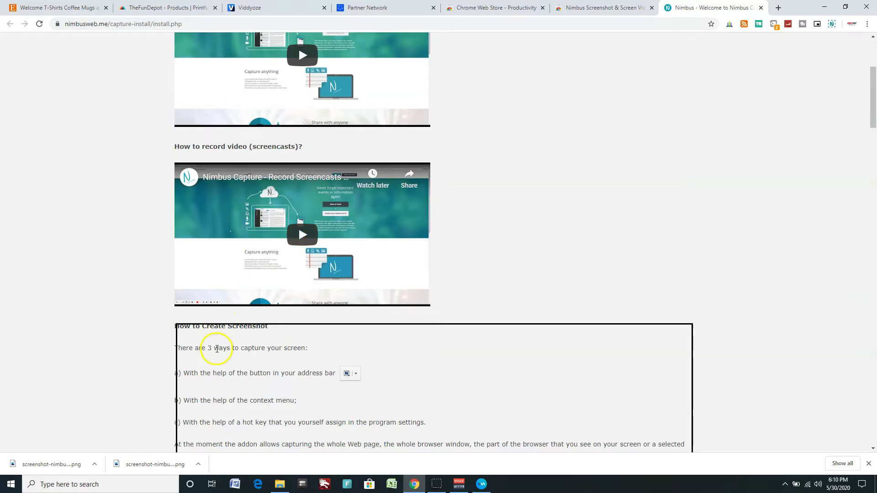
scroll(214, 334, "up", 3)
scroll(219, 283, "down", 13)
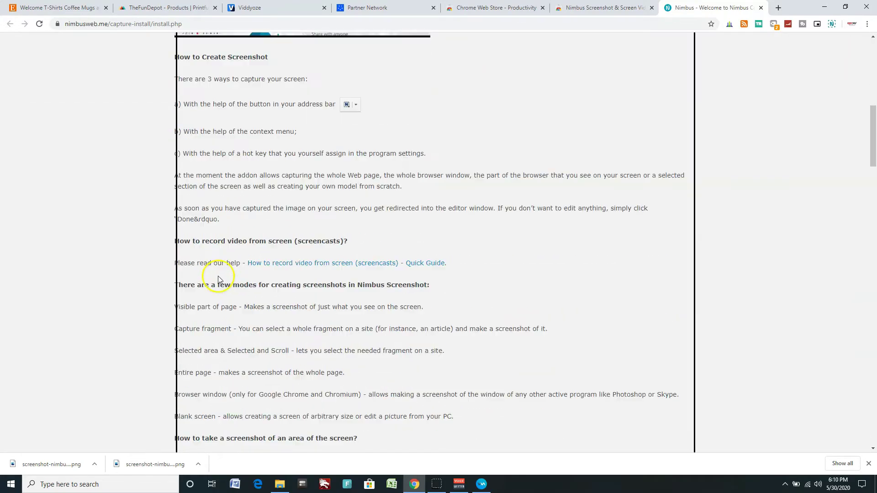
scroll(218, 274, "down", 4)
scroll(218, 269, "up", 6)
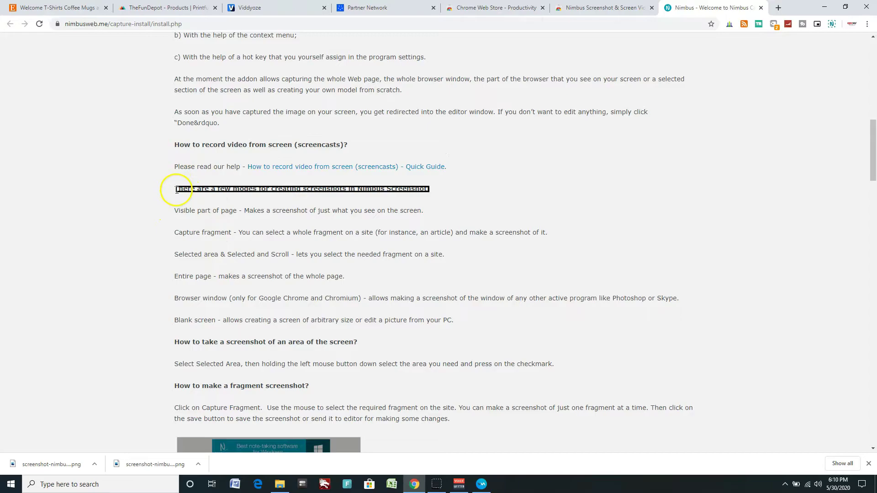
left_click(176, 211)
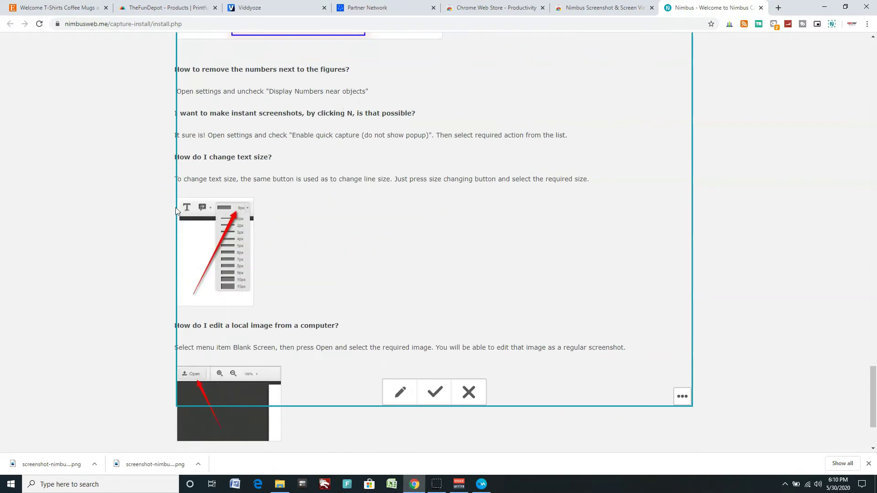
left_click(679, 397)
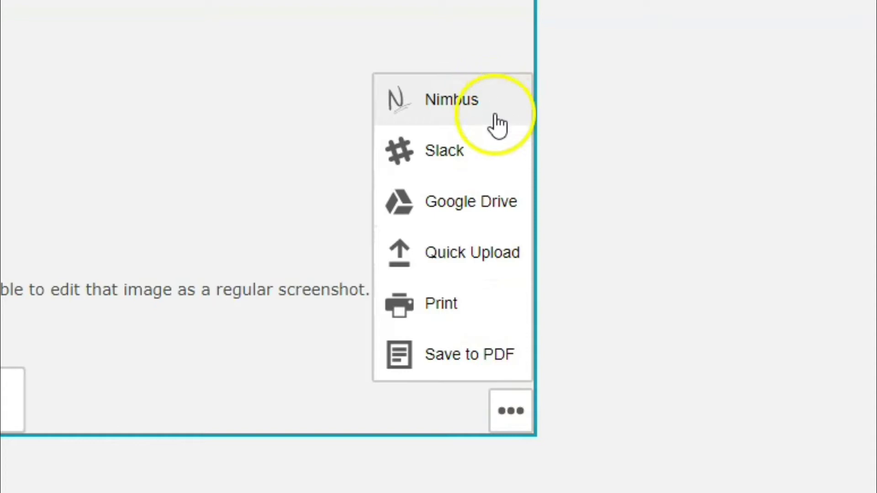
left_click(509, 412)
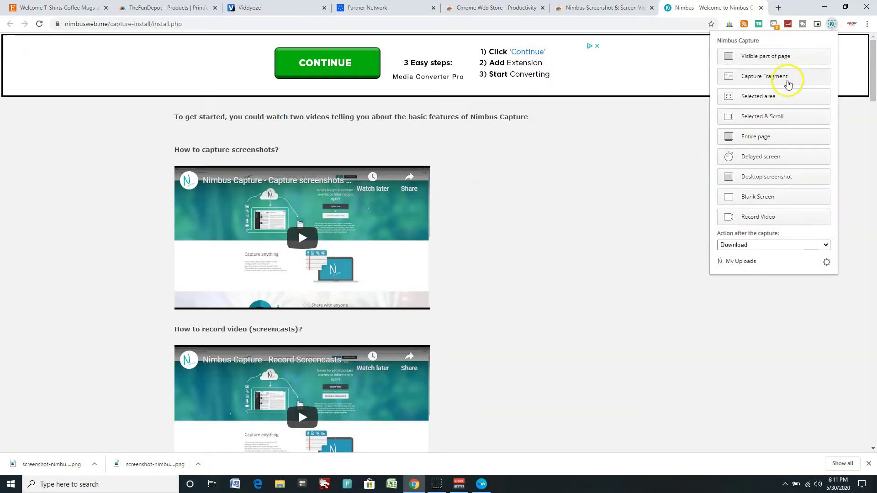
Step: Capture another outlined welcome-page block as a fragment and confirm it for saving
left_click(788, 83)
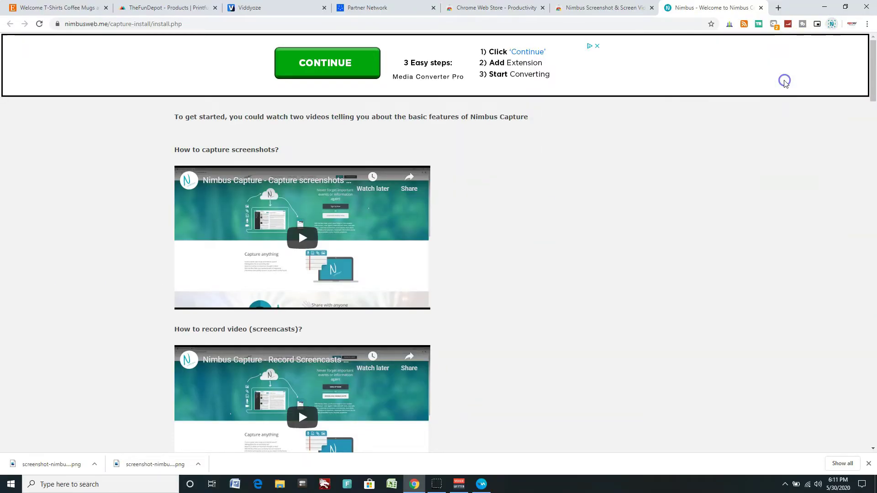
left_click(487, 238)
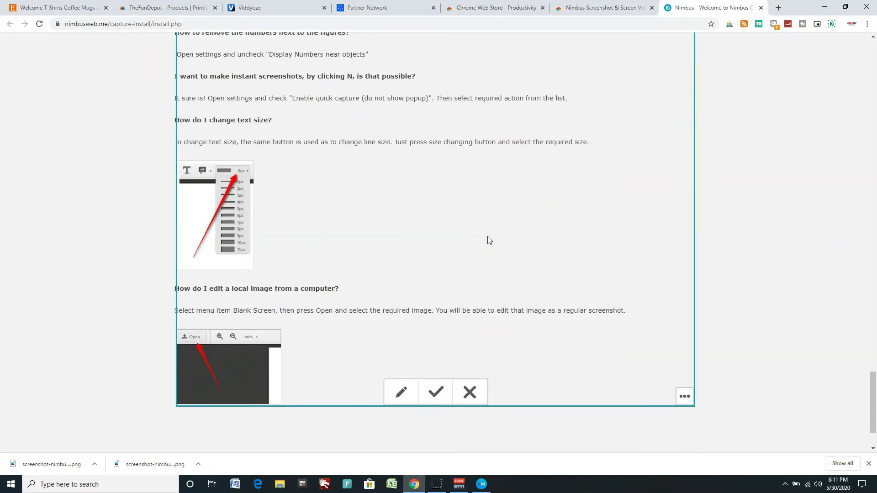
left_click(437, 391)
scroll(438, 388, "down", 15)
scroll(440, 385, "up", 5)
scroll(440, 385, "up", 15)
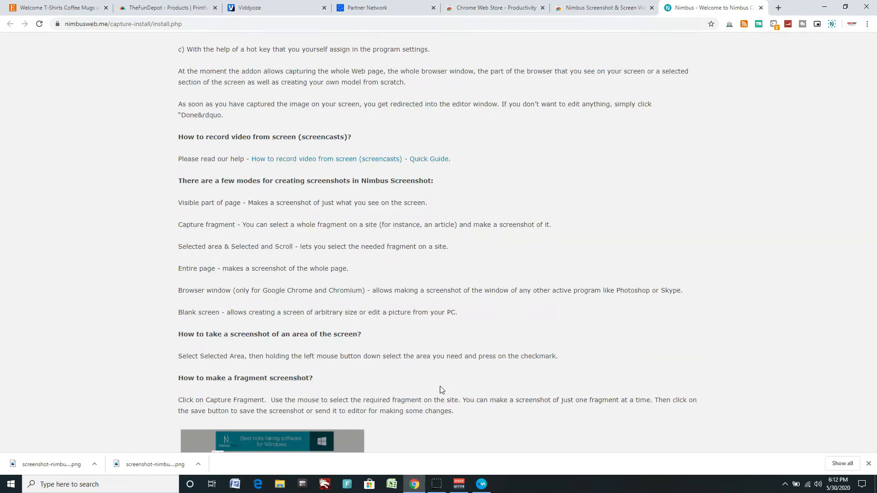
scroll(438, 321, "up", 3)
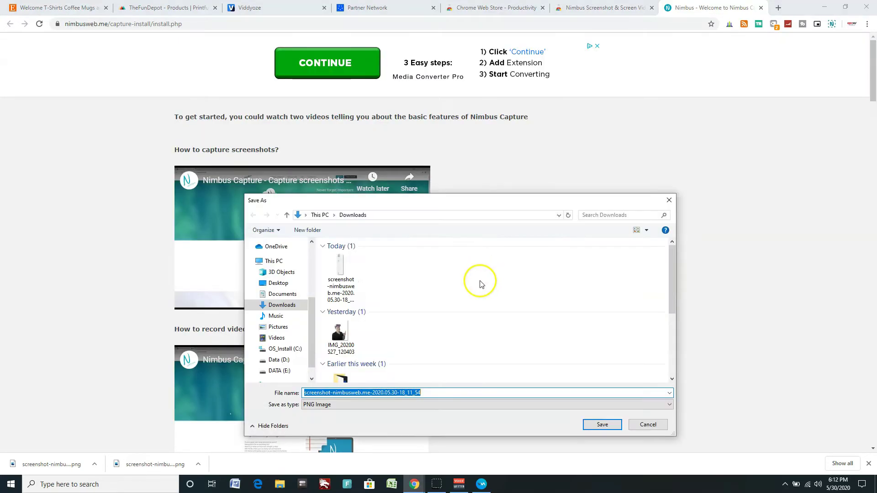
Step: Save screenshot-nimbusweb.me-2020.05.30-18_11_54 as a PNG in Downloads and open the downloaded file
left_click(601, 424)
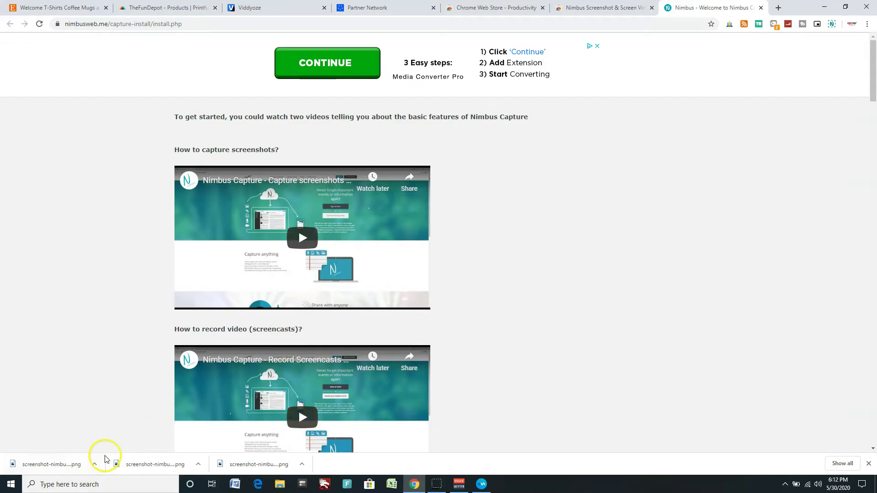
left_click(94, 464)
left_click(108, 406)
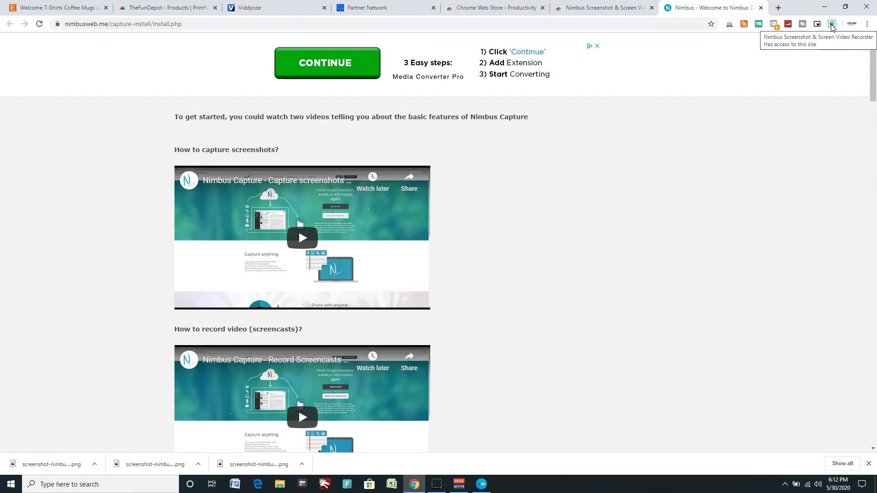
Step: Bring up the Nimbus capture panel from the toolbar icon
left_click(832, 25)
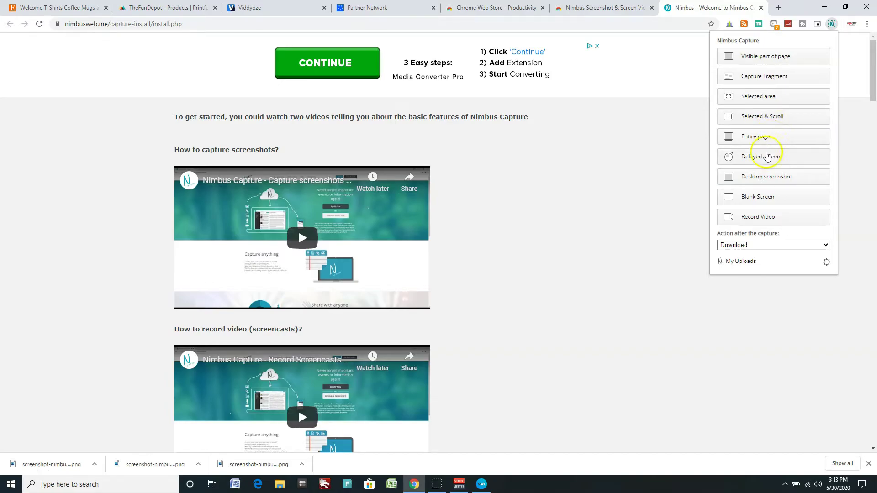
Step: In Record Video options, switch Record Mic Sound off and back on, then go to Watermark settings
left_click(757, 217)
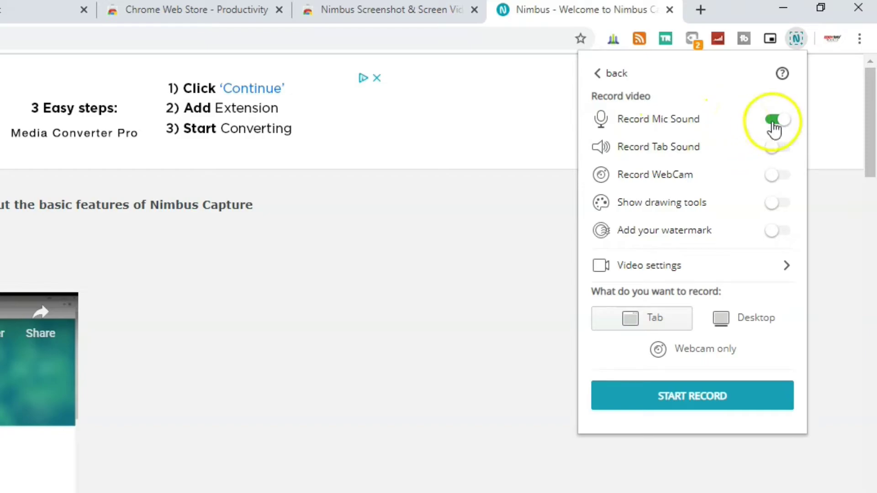
left_click(777, 121)
left_click(782, 120)
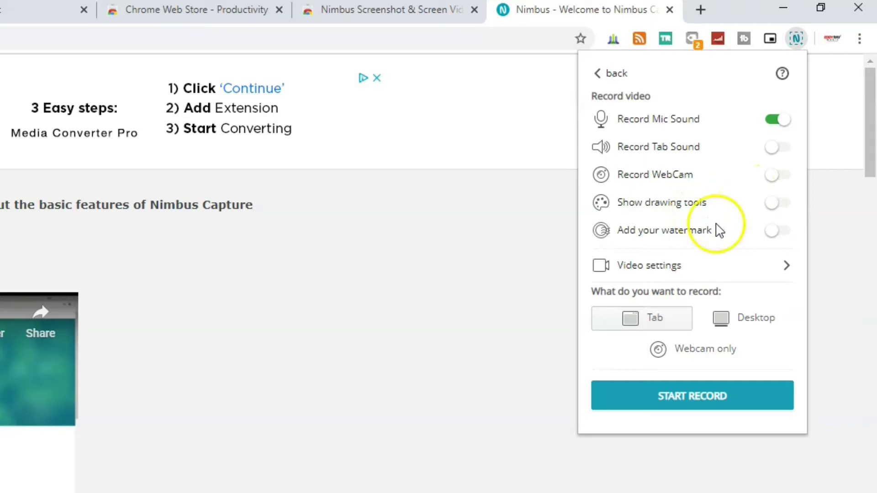
left_click(772, 232)
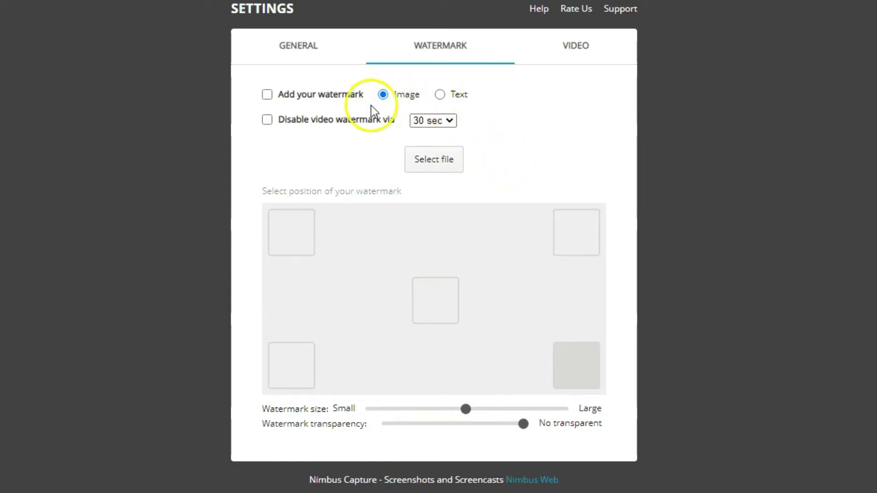
Step: Check the 'Disable video watermark via' choices, leaving the delay at 30 sec
left_click(446, 124)
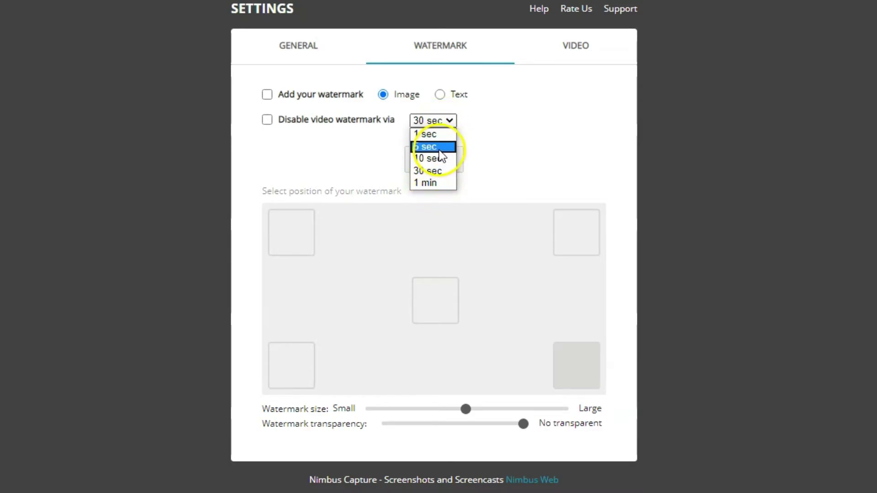
left_click(495, 131)
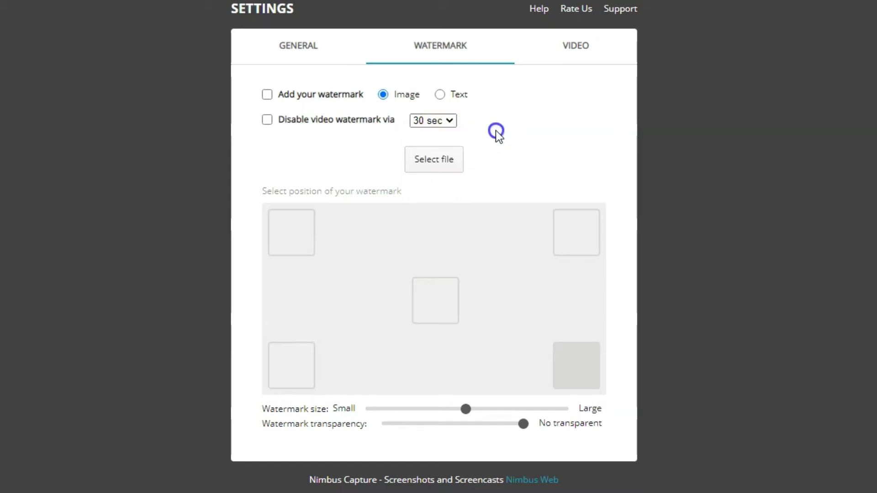
Step: Browse the General settings (PNG, screenshot-{domain}-{date}-{time} naming) and Video tab, then reopen the capture panel
left_click(311, 58)
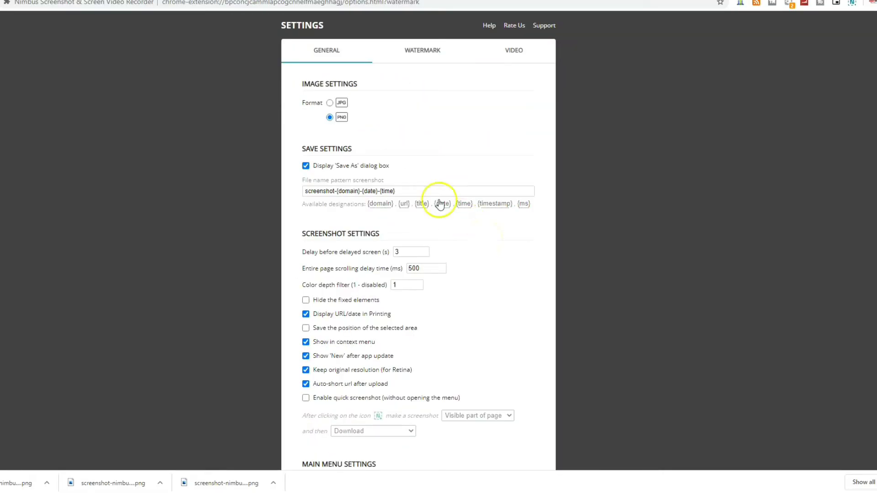
scroll(440, 223, "down", 2)
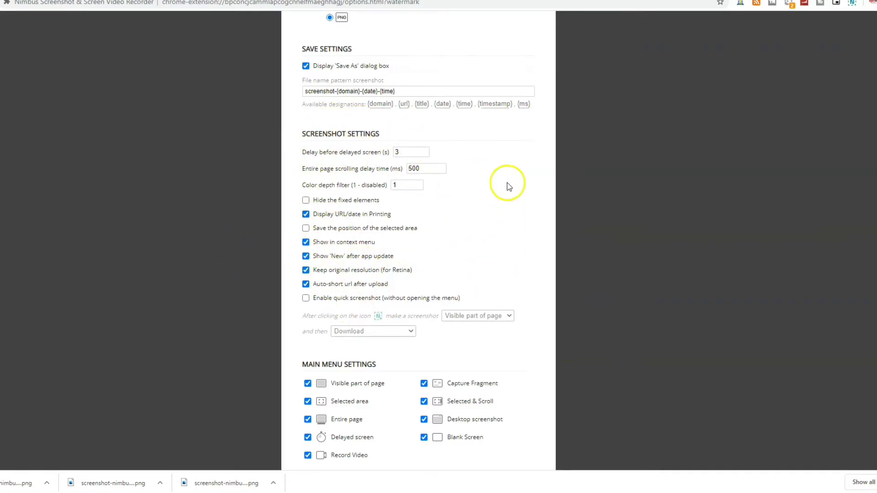
scroll(475, 173, "down", 3)
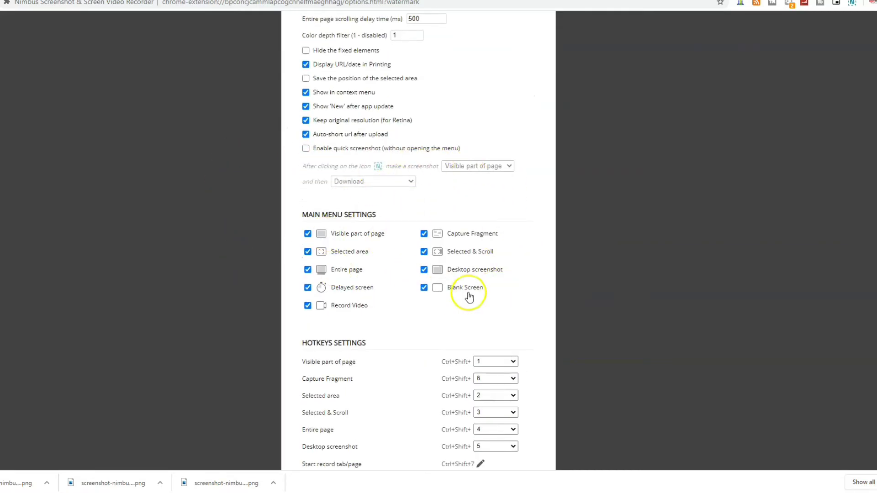
scroll(472, 290, "down", 3)
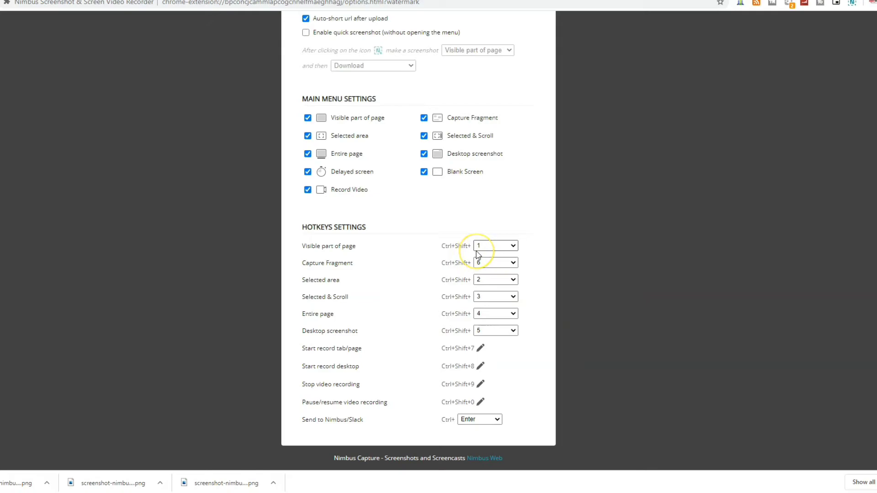
scroll(621, 324, "up", 8)
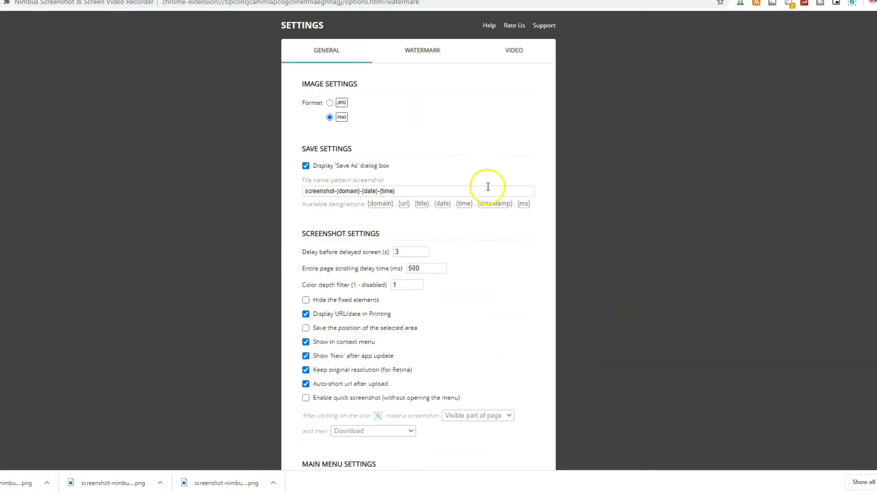
left_click(502, 57)
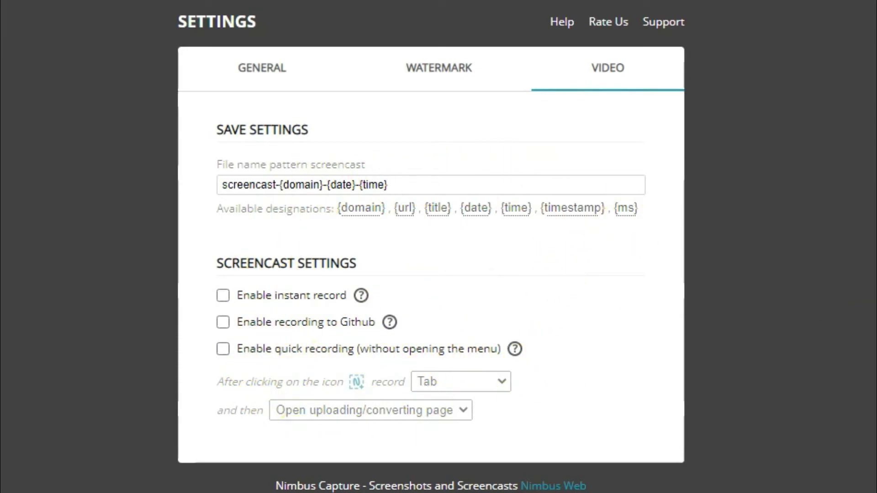
left_click(211, 18)
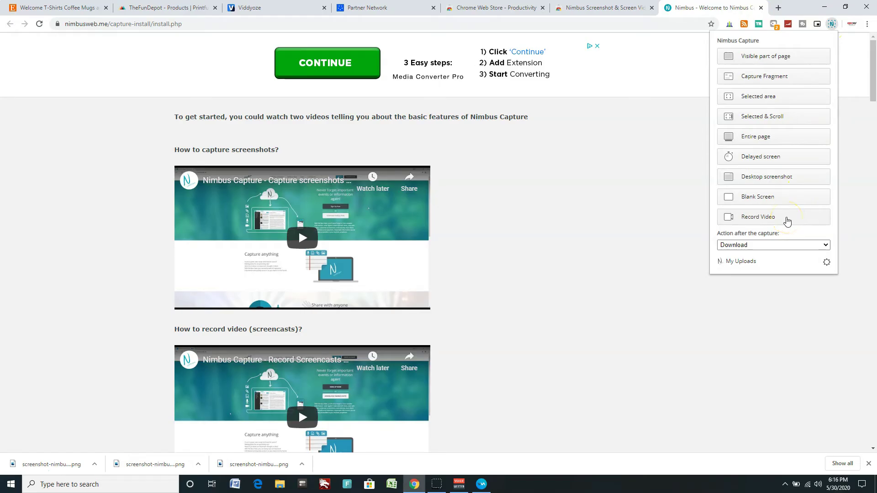
Step: Choose HD (1280 × 720) video quality, keeping 24 fps after checking the empty webcam and microphone lists
left_click(787, 219)
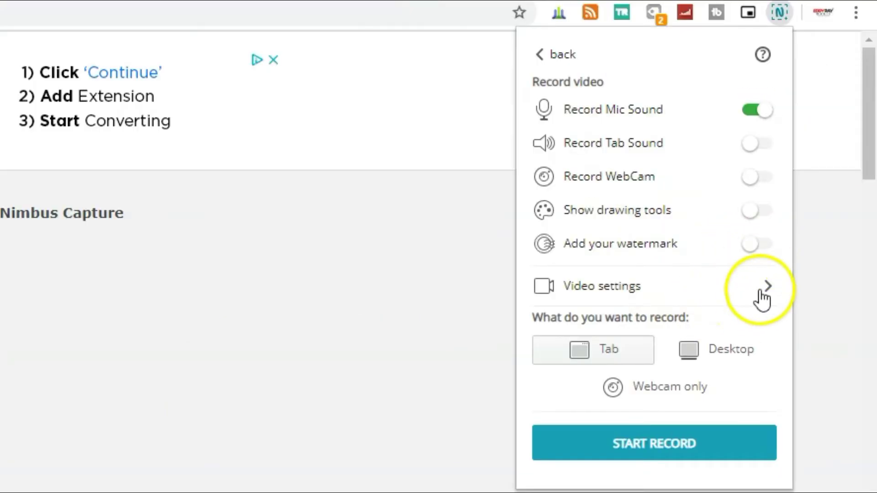
left_click(764, 292)
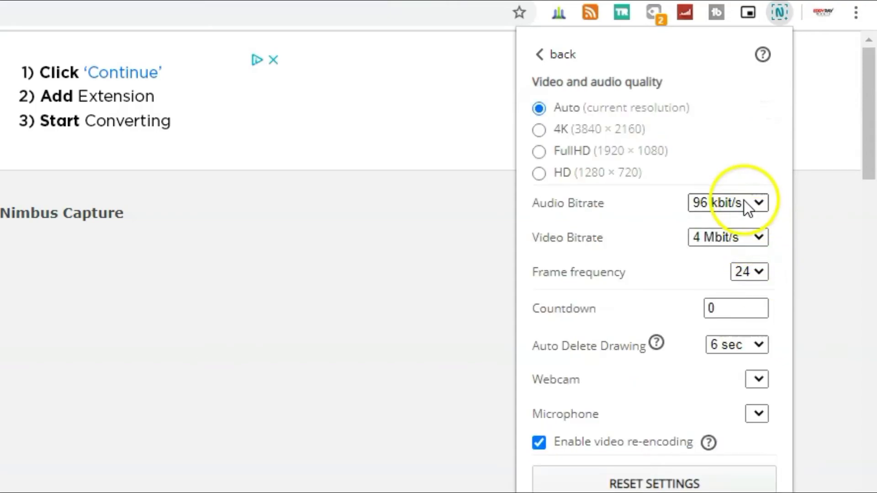
left_click(759, 272)
left_click(759, 271)
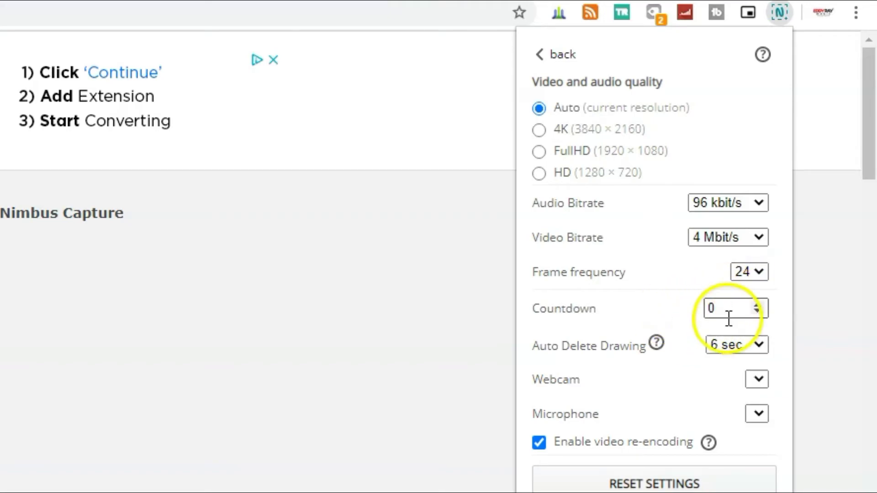
left_click(756, 379)
left_click(687, 405)
left_click(758, 412)
left_click(680, 394)
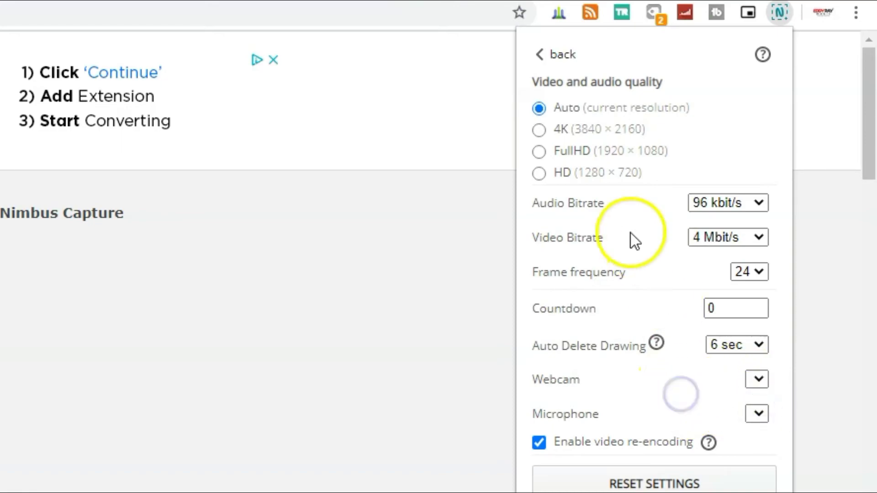
left_click(541, 175)
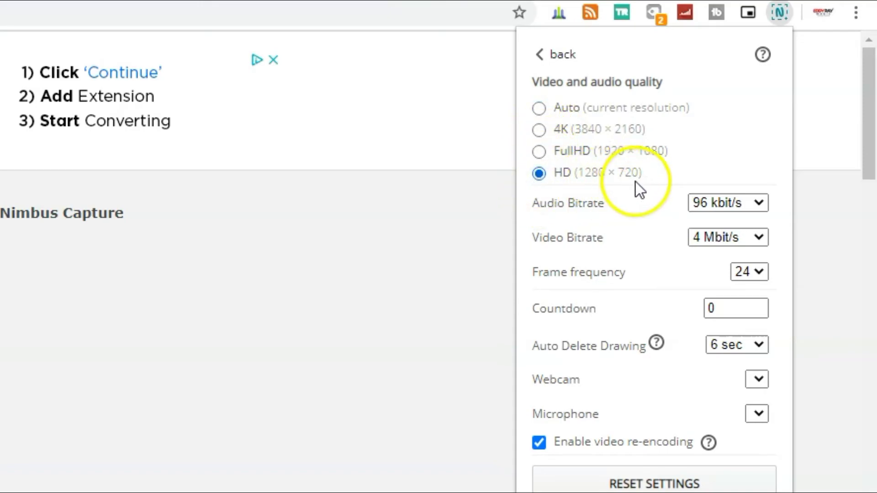
Step: Go back from video settings to the Record Video options
left_click(545, 60)
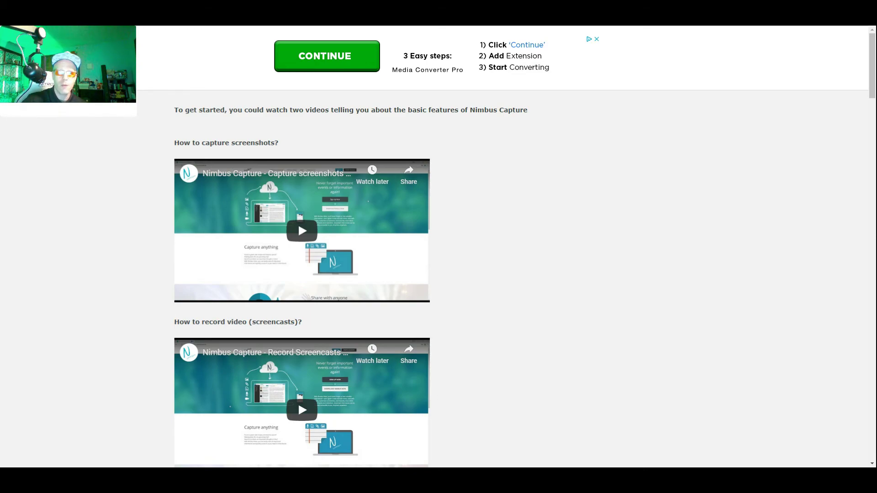
scroll(602, 210, "down", 8)
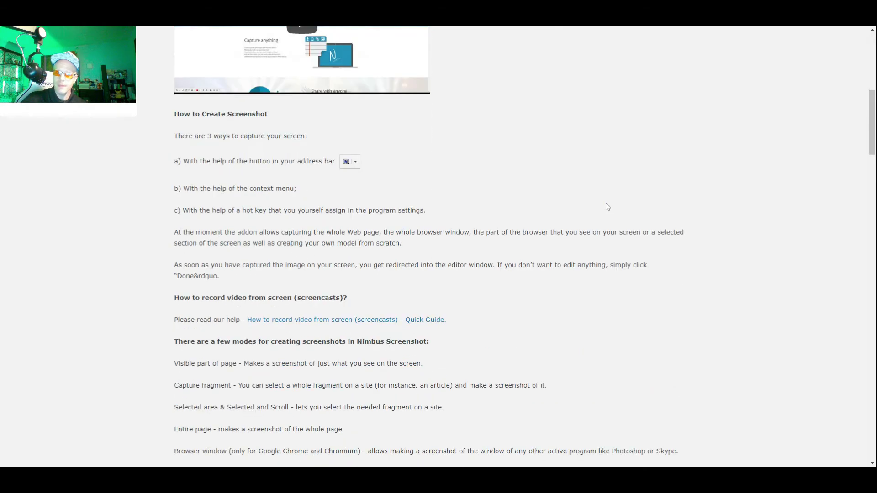
scroll(605, 203, "down", 8)
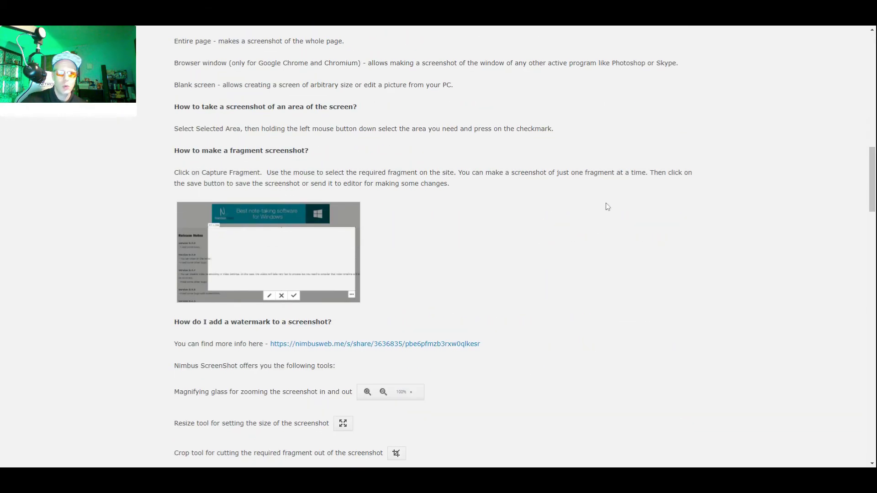
scroll(607, 206, "down", 7)
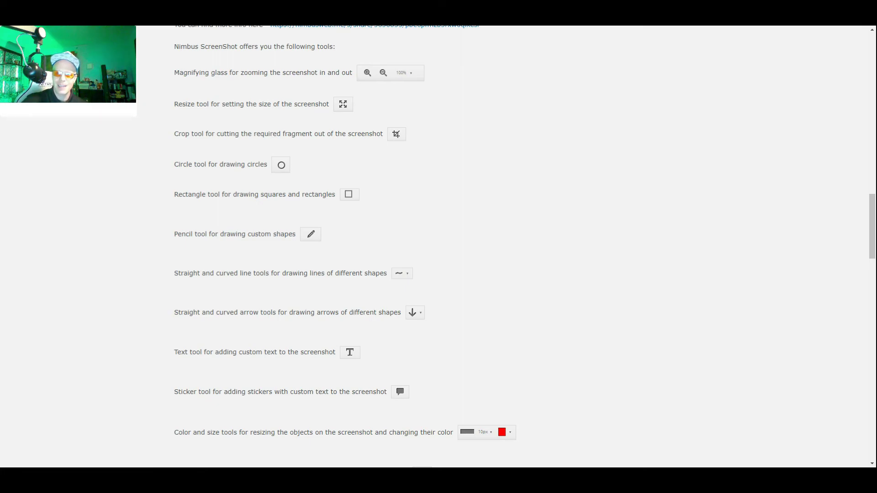
scroll(743, 176, "down", 10)
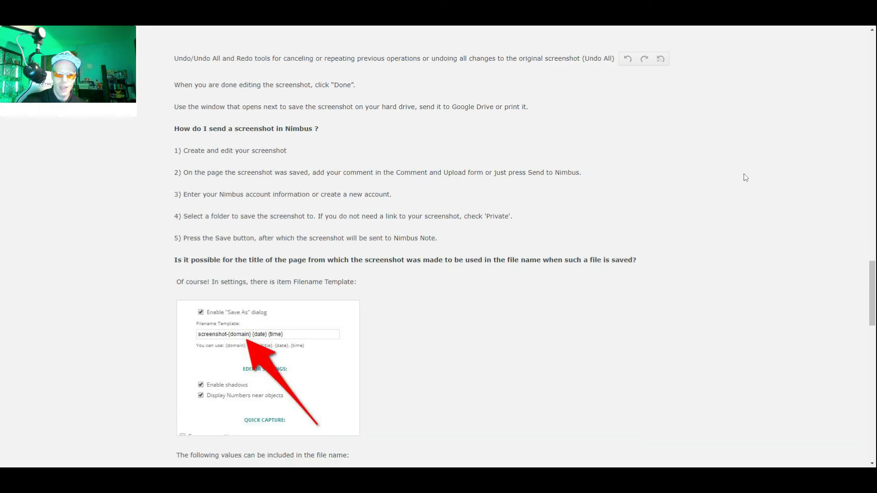
scroll(771, 255, "down", 5)
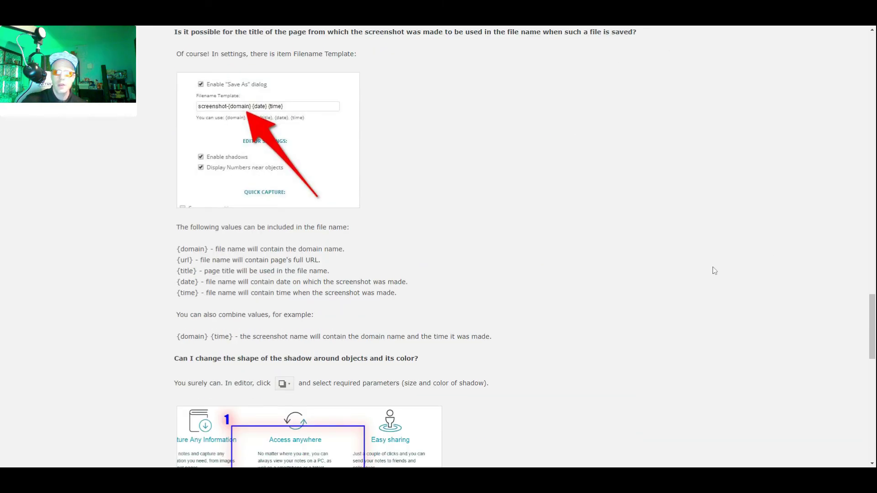
scroll(712, 267, "down", 8)
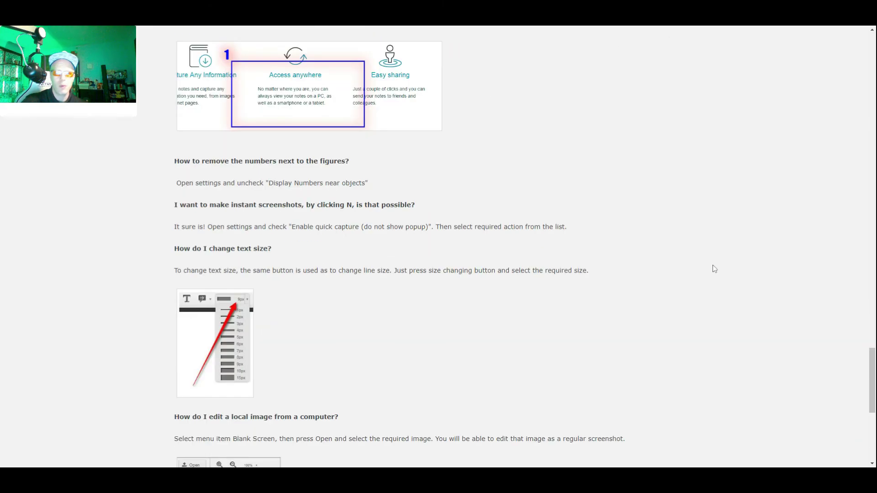
scroll(714, 269, "down", 3)
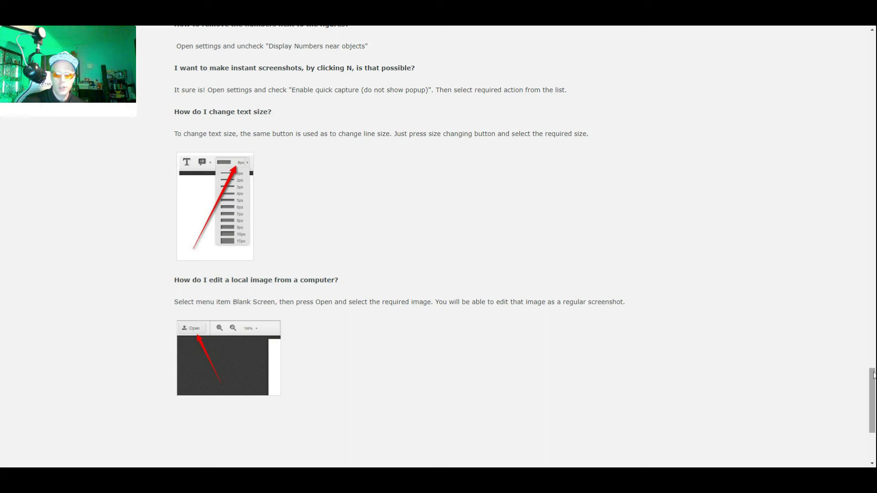
left_click_drag(870, 397, 869, 167)
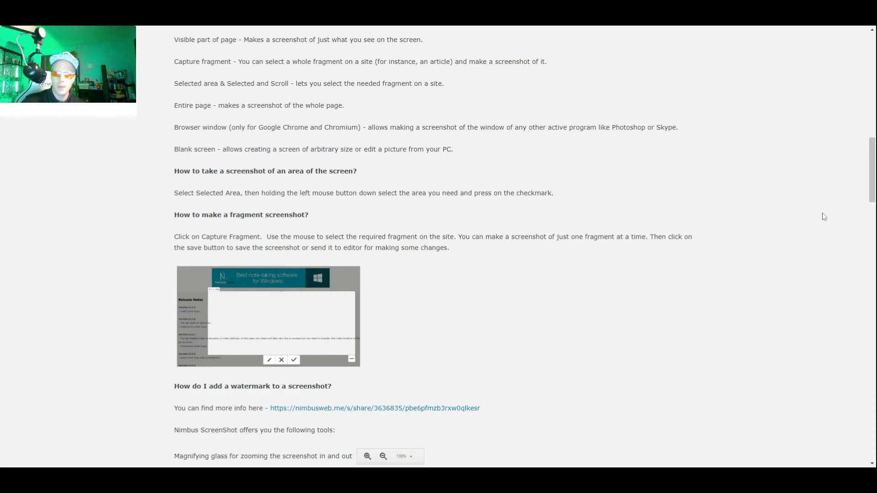
scroll(825, 211, "up", 12)
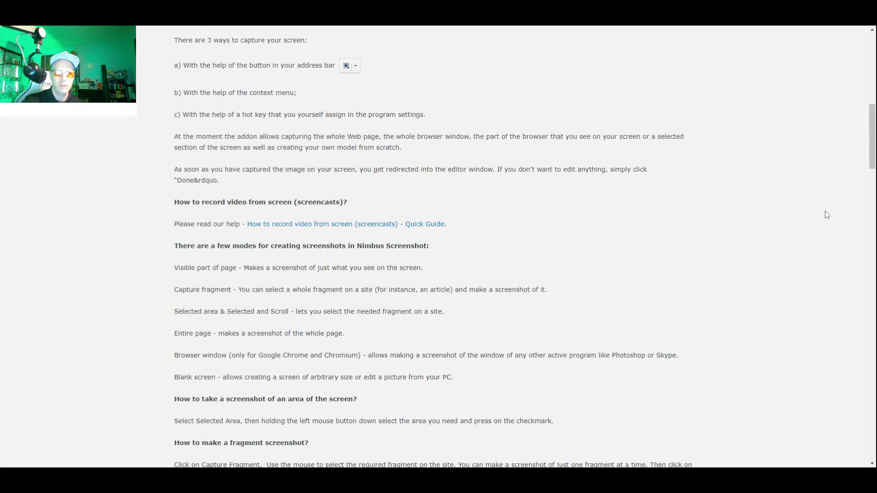
scroll(825, 212, "up", 1)
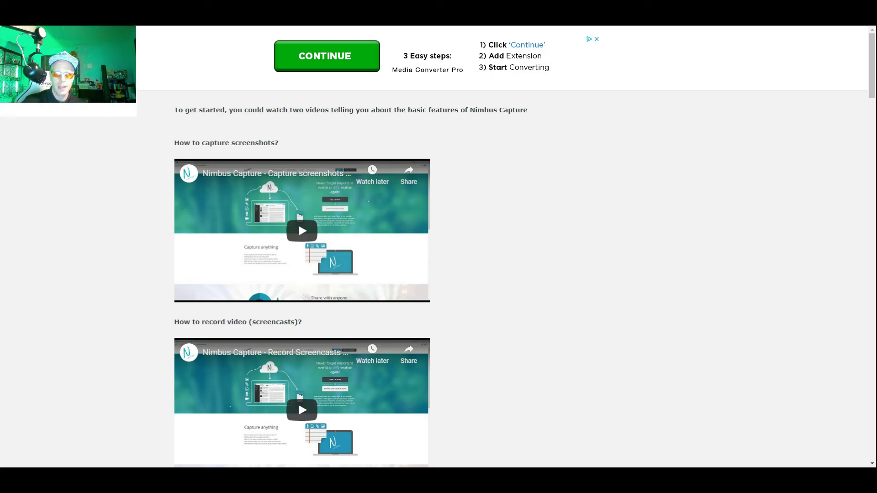
scroll(825, 211, "down", 15)
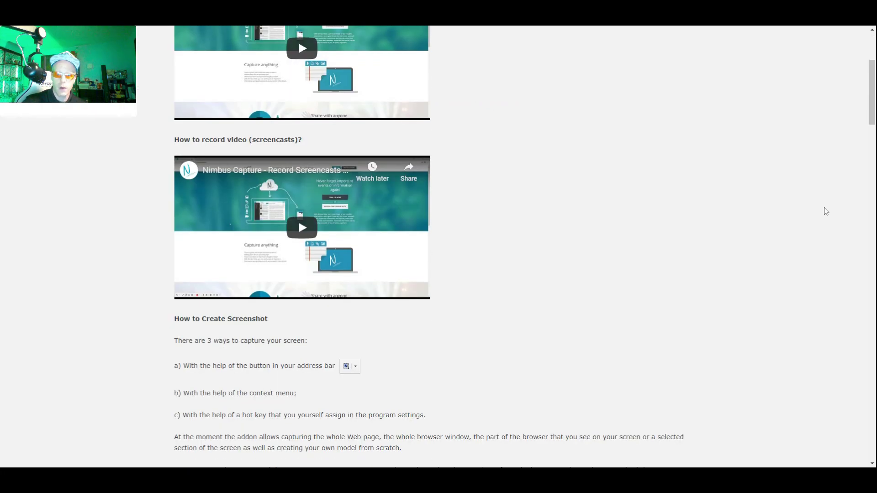
scroll(825, 210, "up", 15)
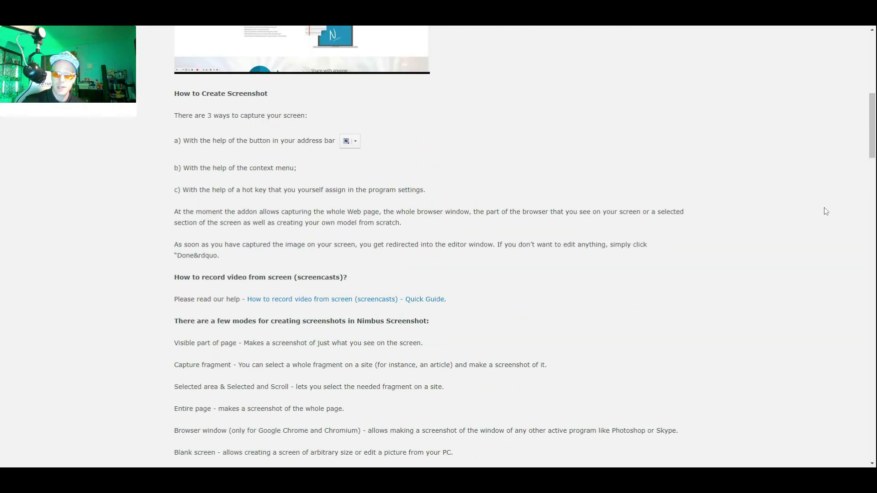